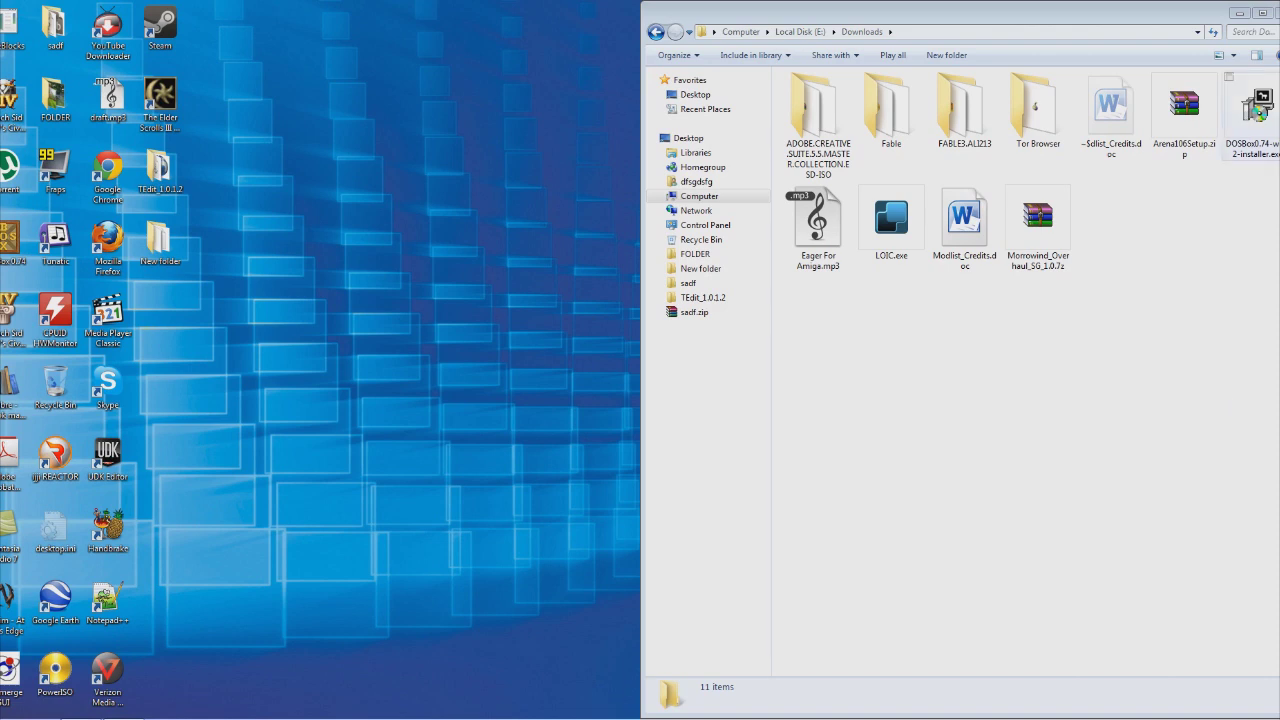
# Run DOSBox0.74-win32-installer.exe from the Downloads folder, go through the license text to its end and accept it.
pyautogui.doubleClick(1255, 110)
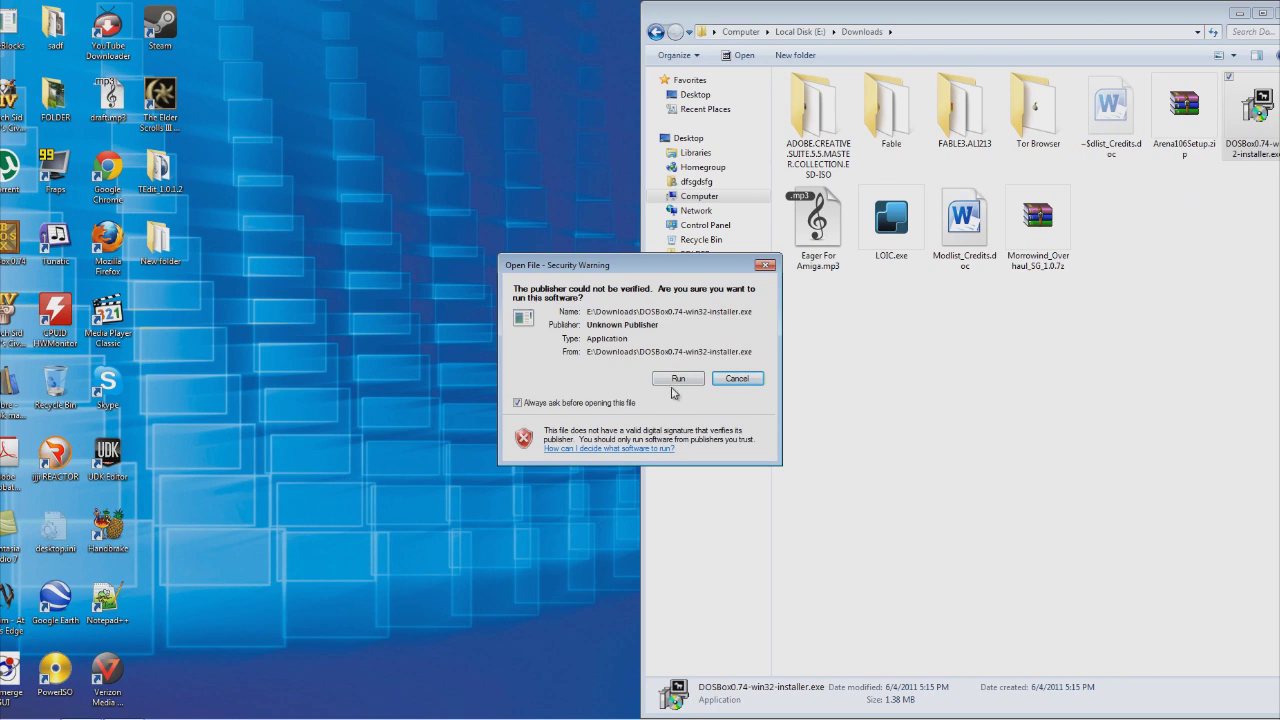
pyautogui.click(676, 384)
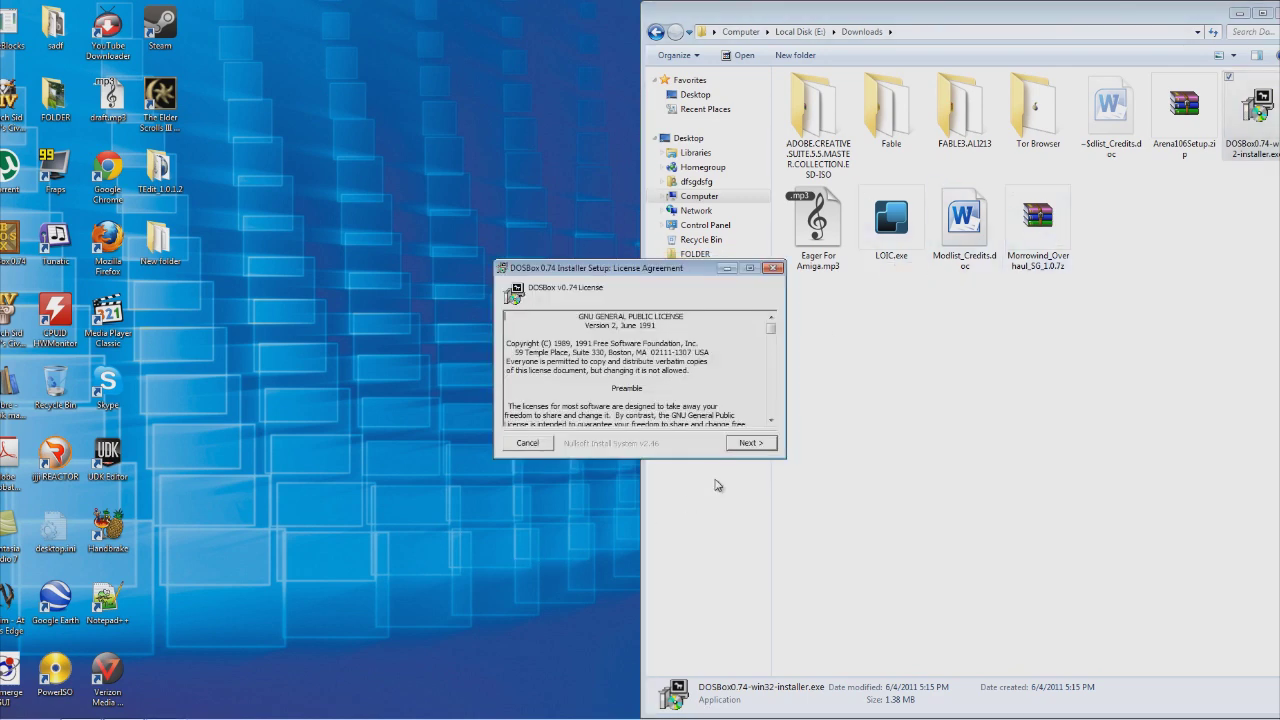
pyautogui.scroll(-5, 732, 412)
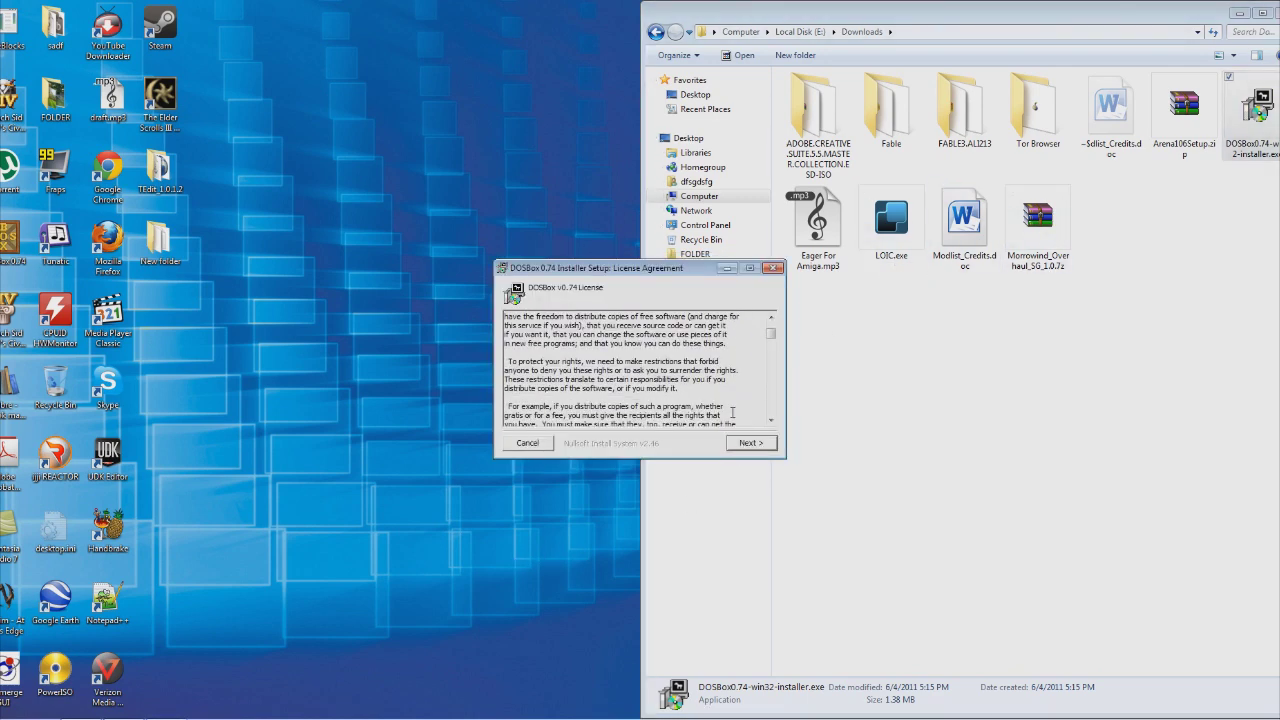
pyautogui.scroll(-10, 732, 412)
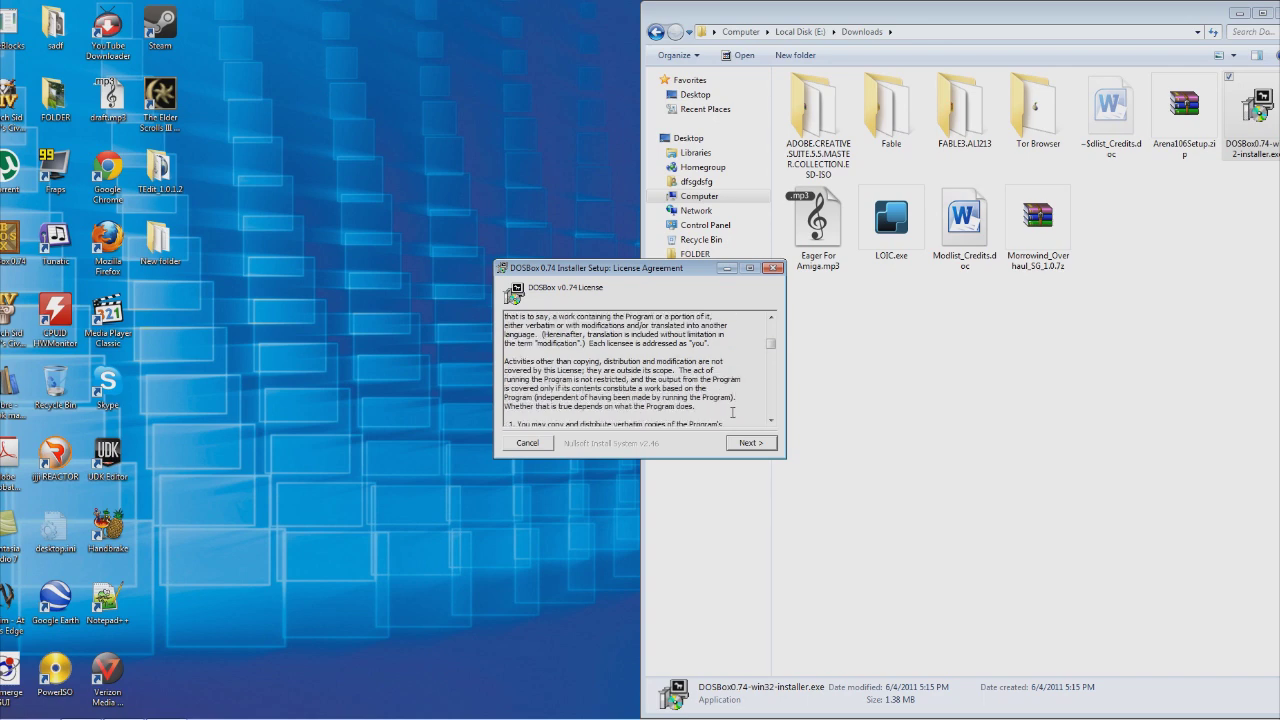
pyautogui.scroll(-10, 732, 412)
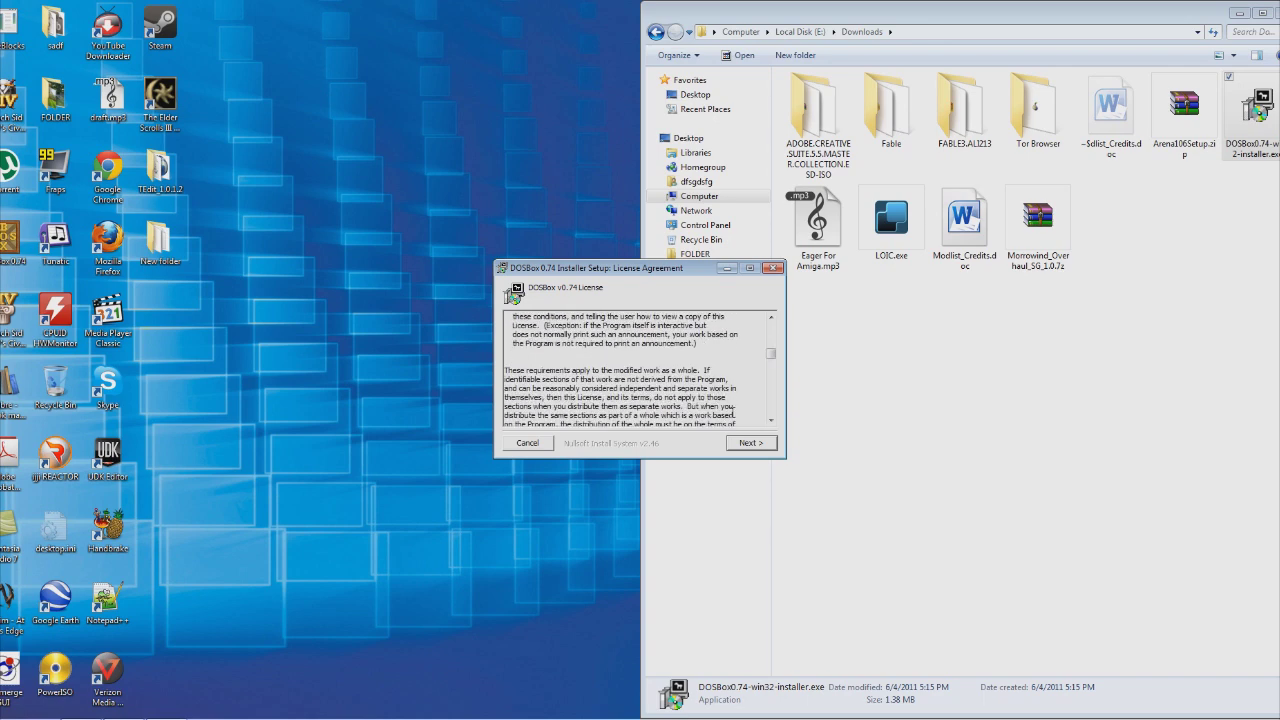
pyautogui.scroll(-10, 735, 412)
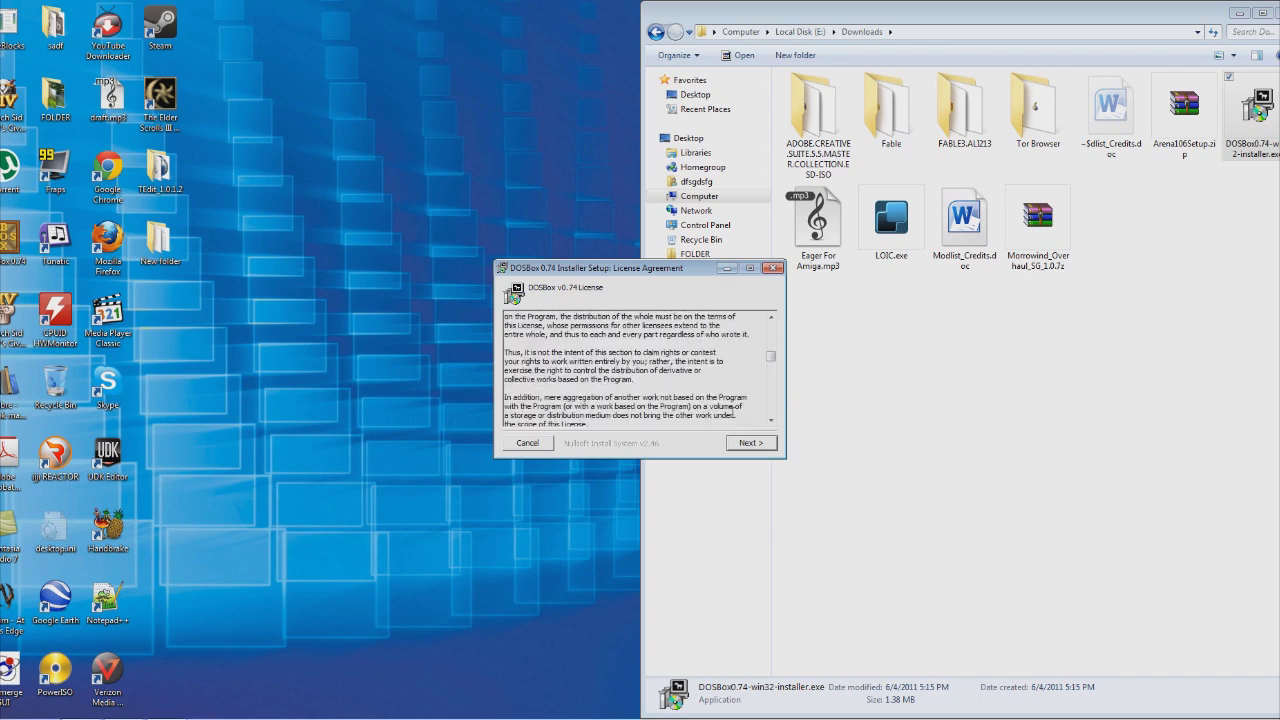
pyautogui.scroll(-5, 735, 412)
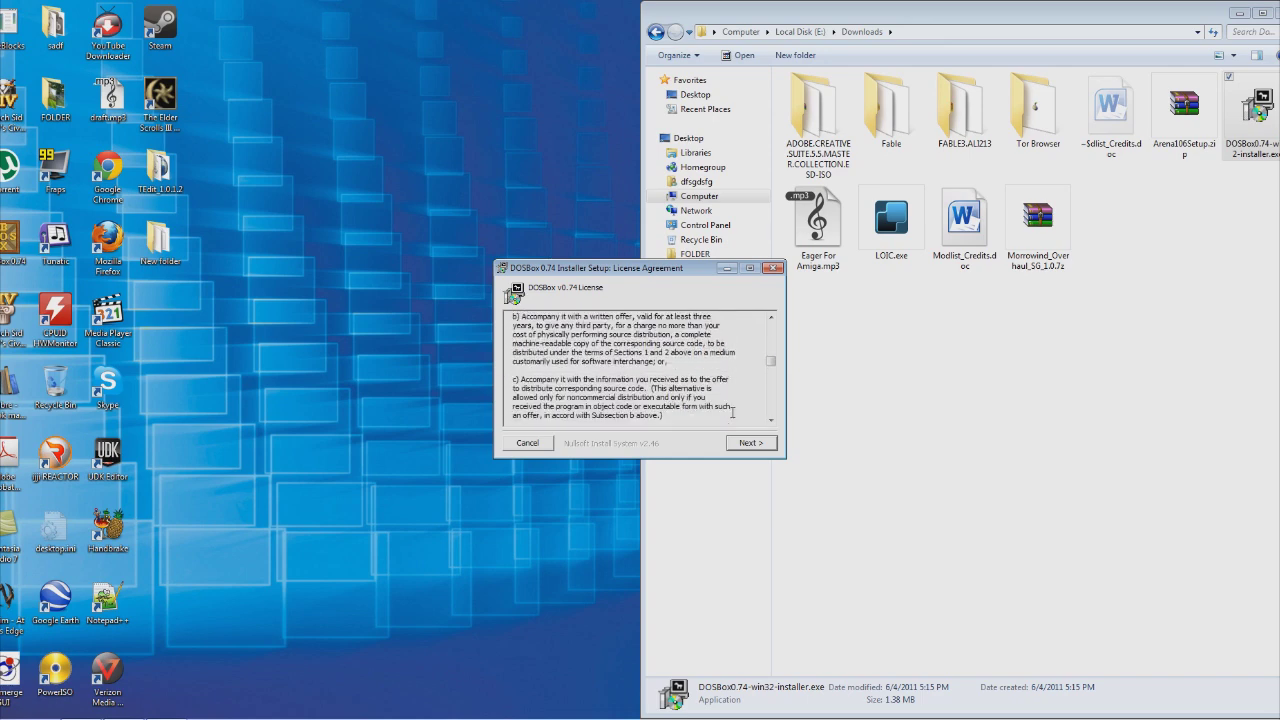
pyautogui.scroll(-10, 732, 412)
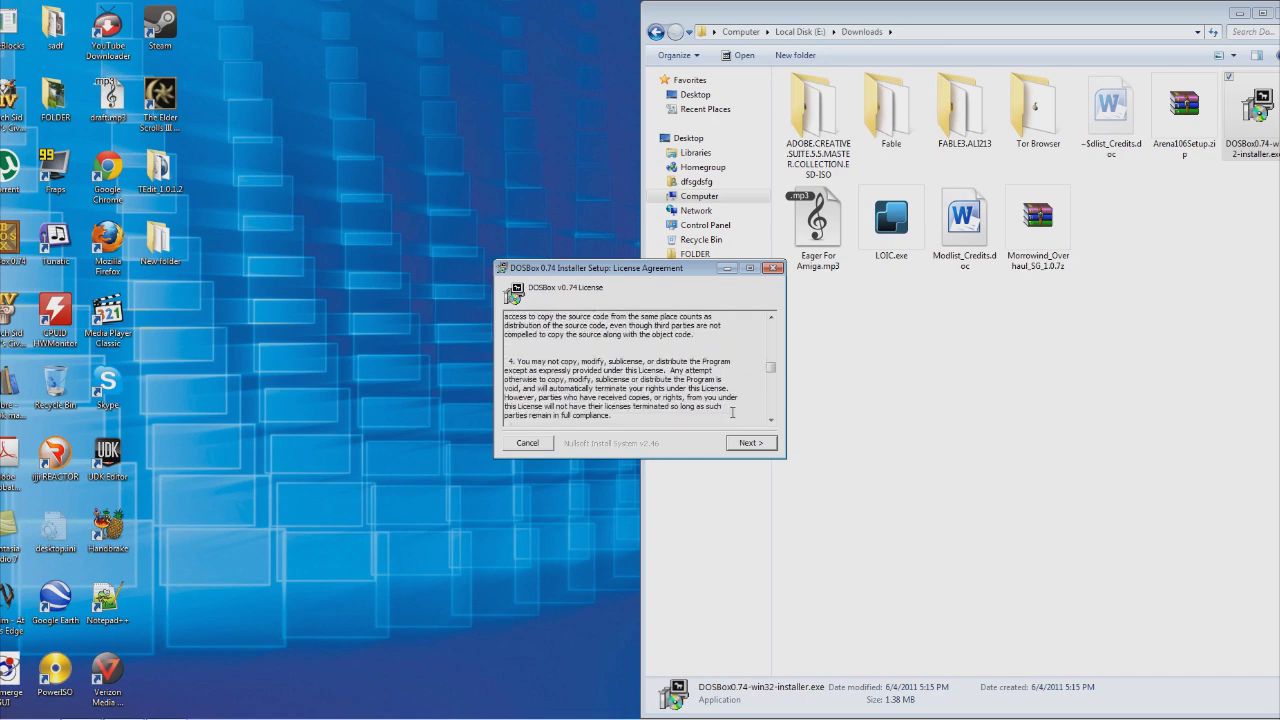
pyautogui.scroll(-12, 732, 412)
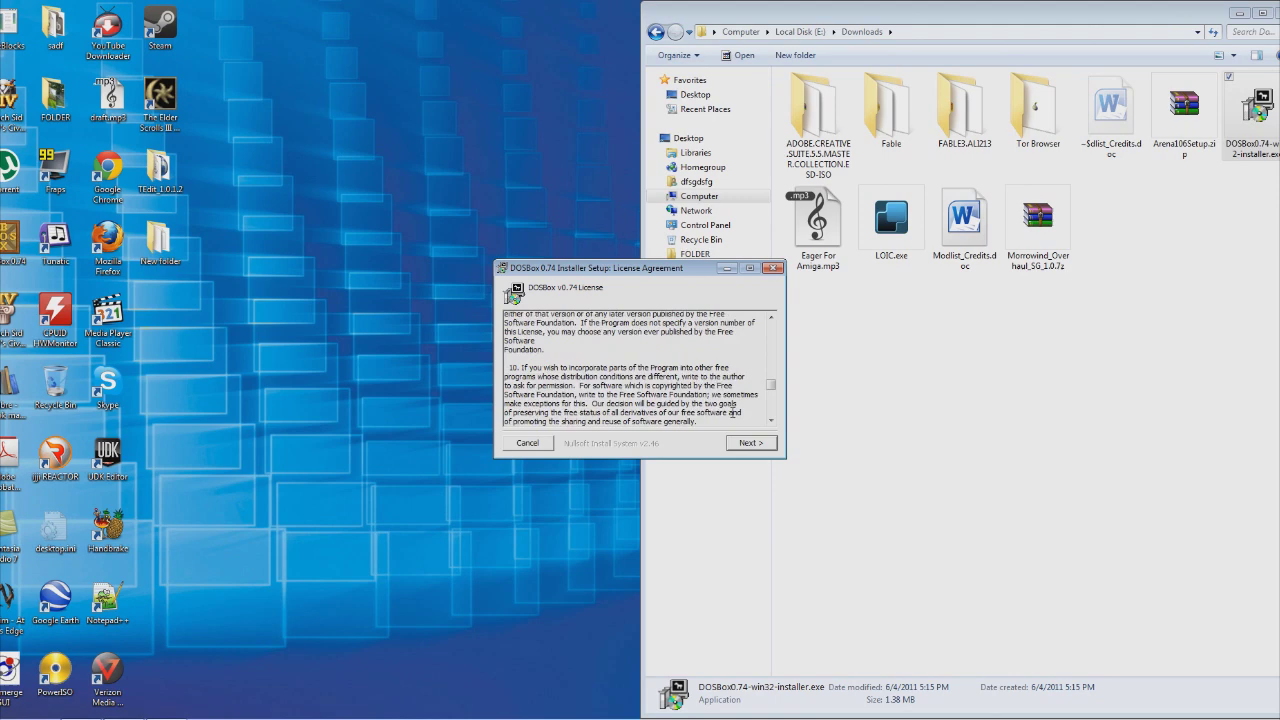
pyautogui.scroll(-10, 732, 410)
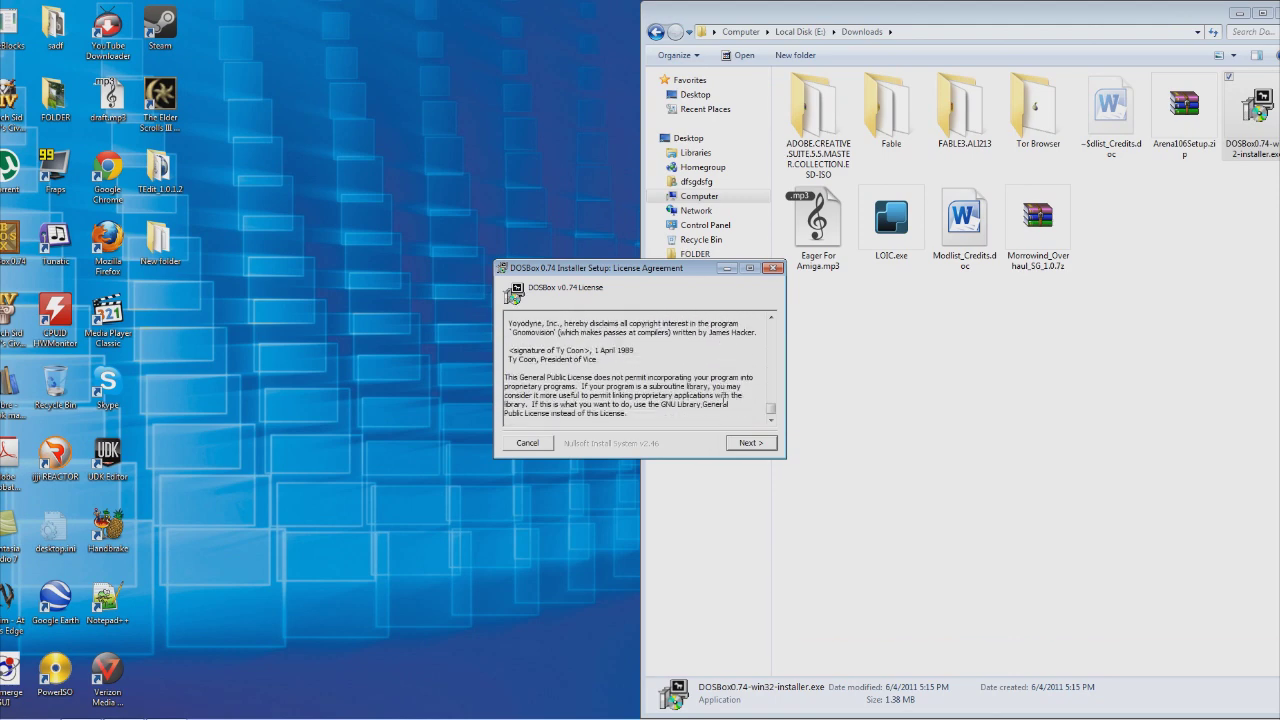
pyautogui.click(745, 445)
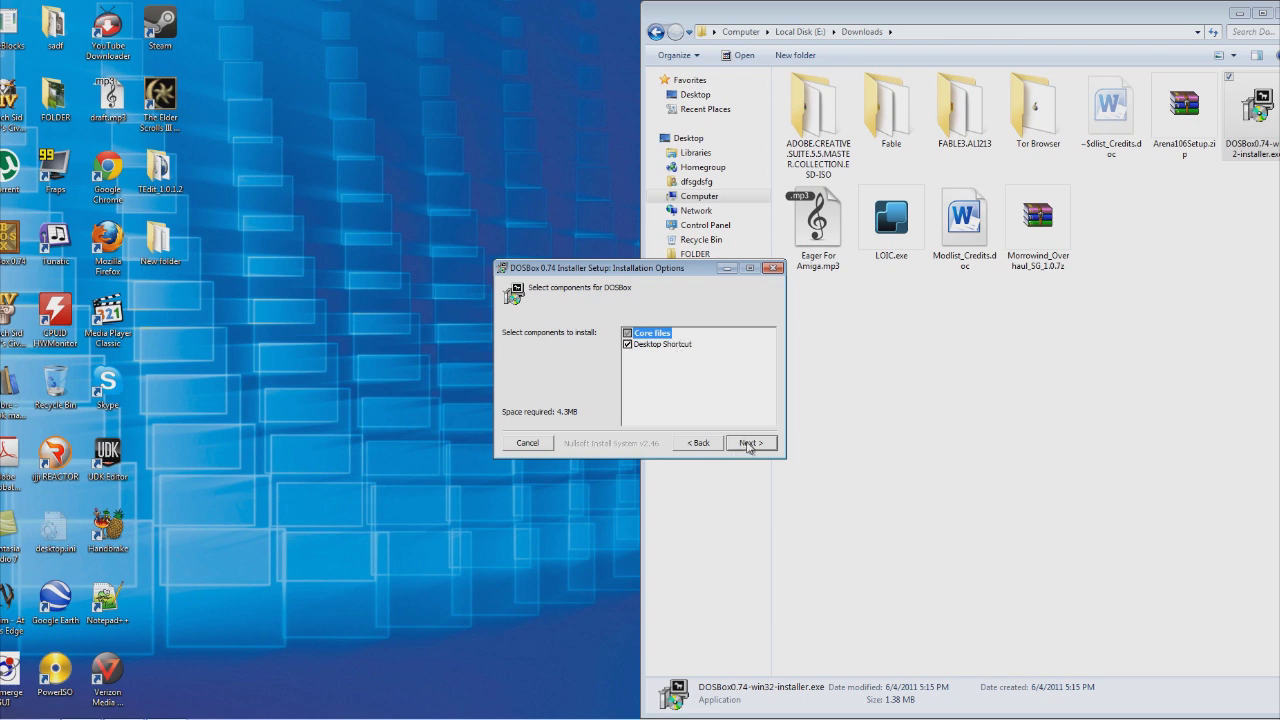
# Install DOSBox with the default components into E:\Program Files\DOSBox-0.74, show the installation details and close the installer.
pyautogui.click(749, 443)
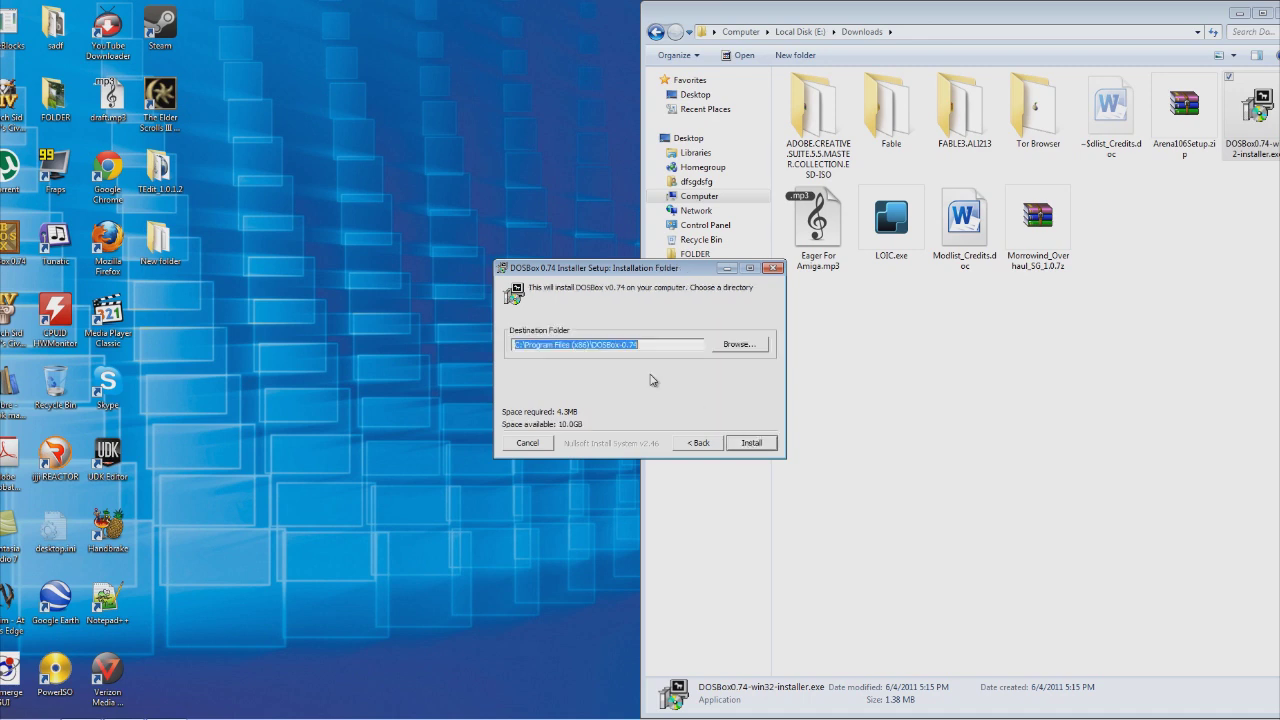
pyautogui.click(578, 345)
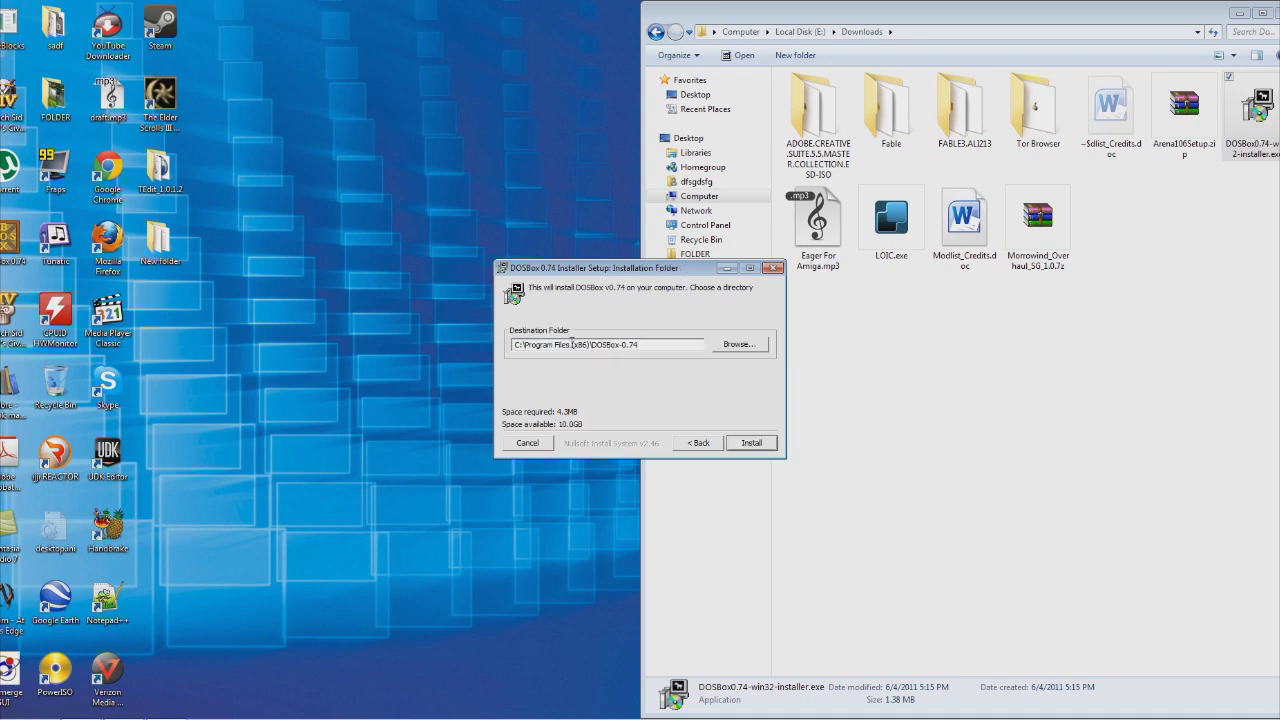
pyautogui.moveTo(571, 344); pyautogui.dragTo(590, 346)
pyautogui.press('Delete')
pyautogui.write('E:')
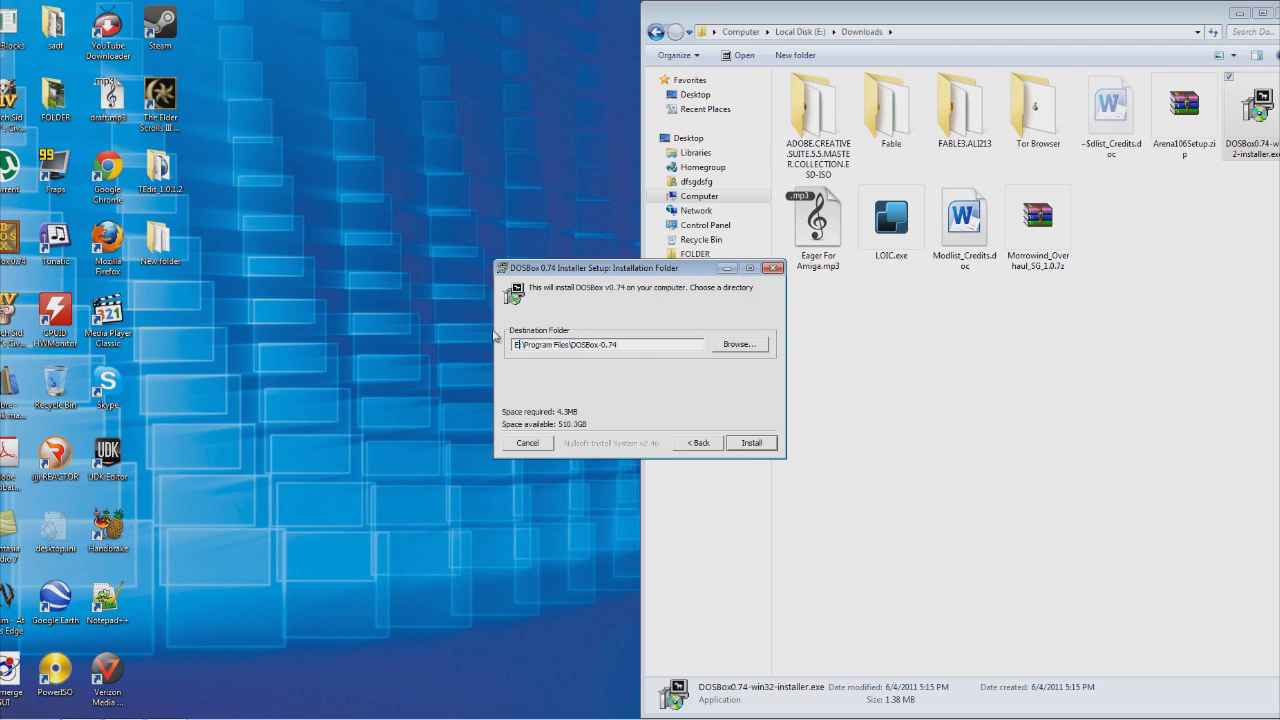
pyautogui.click(751, 443)
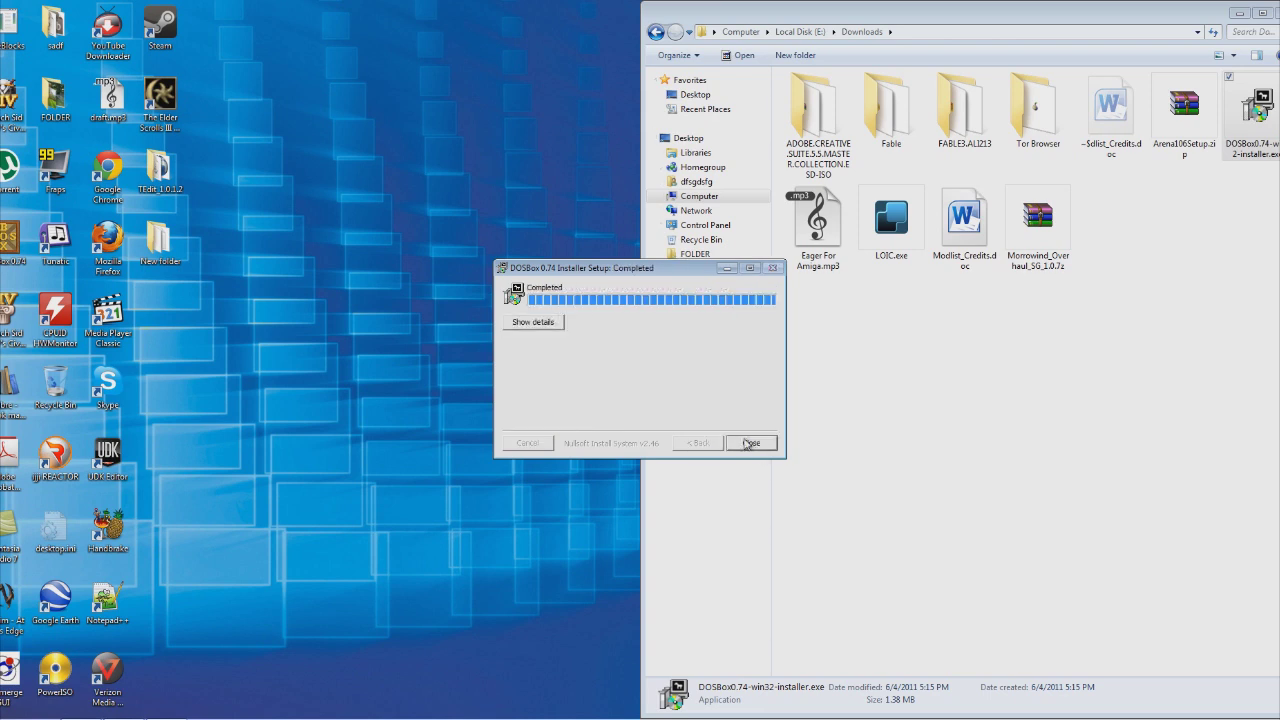
pyautogui.click(550, 324)
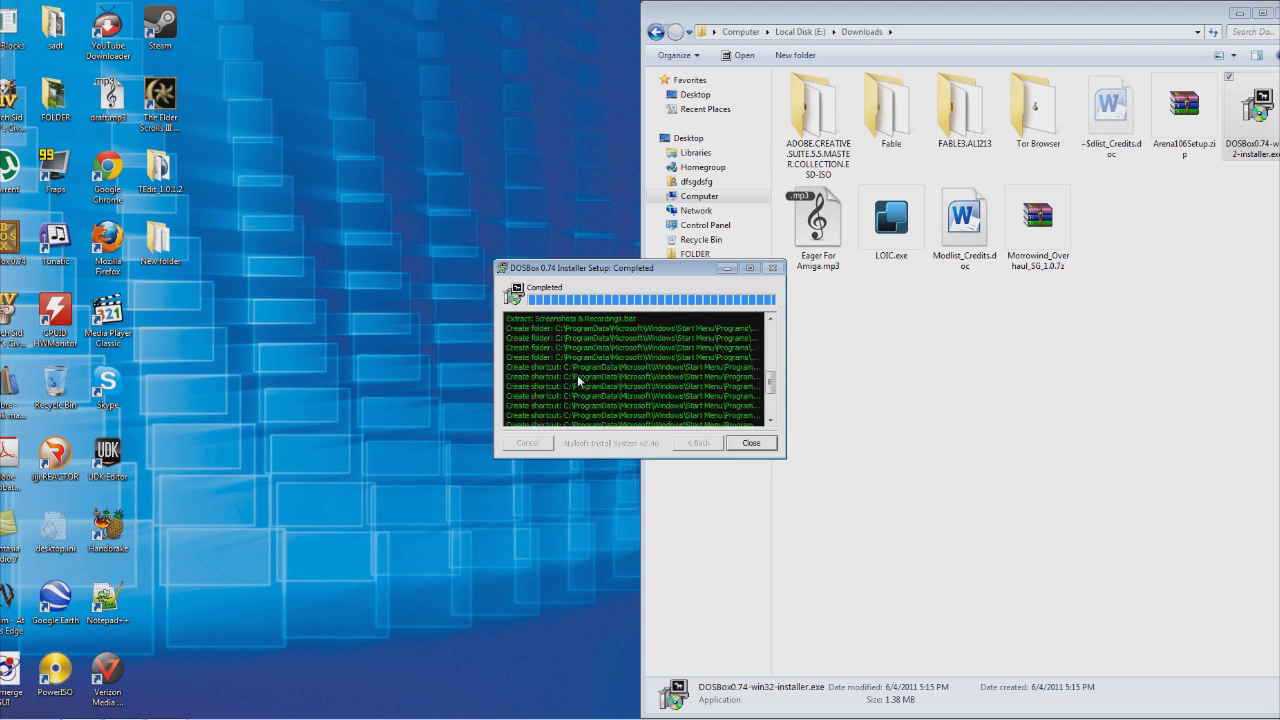
pyautogui.click(752, 444)
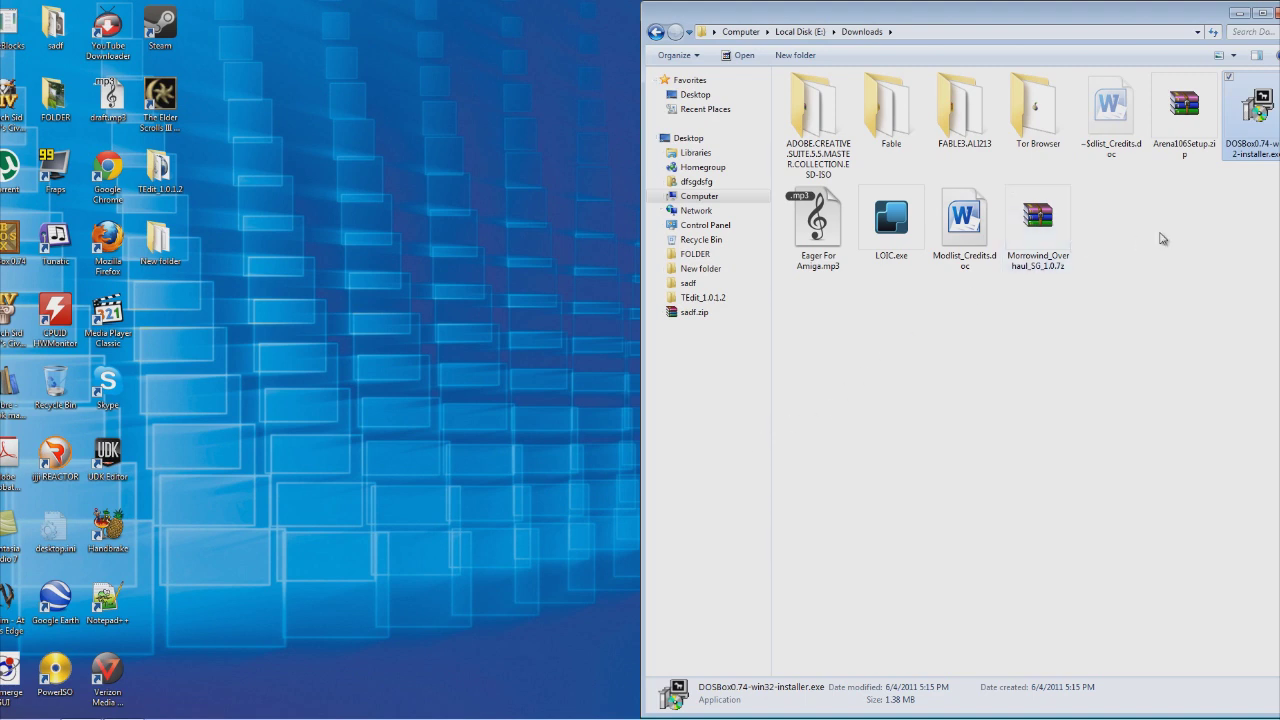
# Permanently delete DOSBox0.74-win32-installer.exe from the Downloads folder.
pyautogui.hotkey('shift', 'Delete')
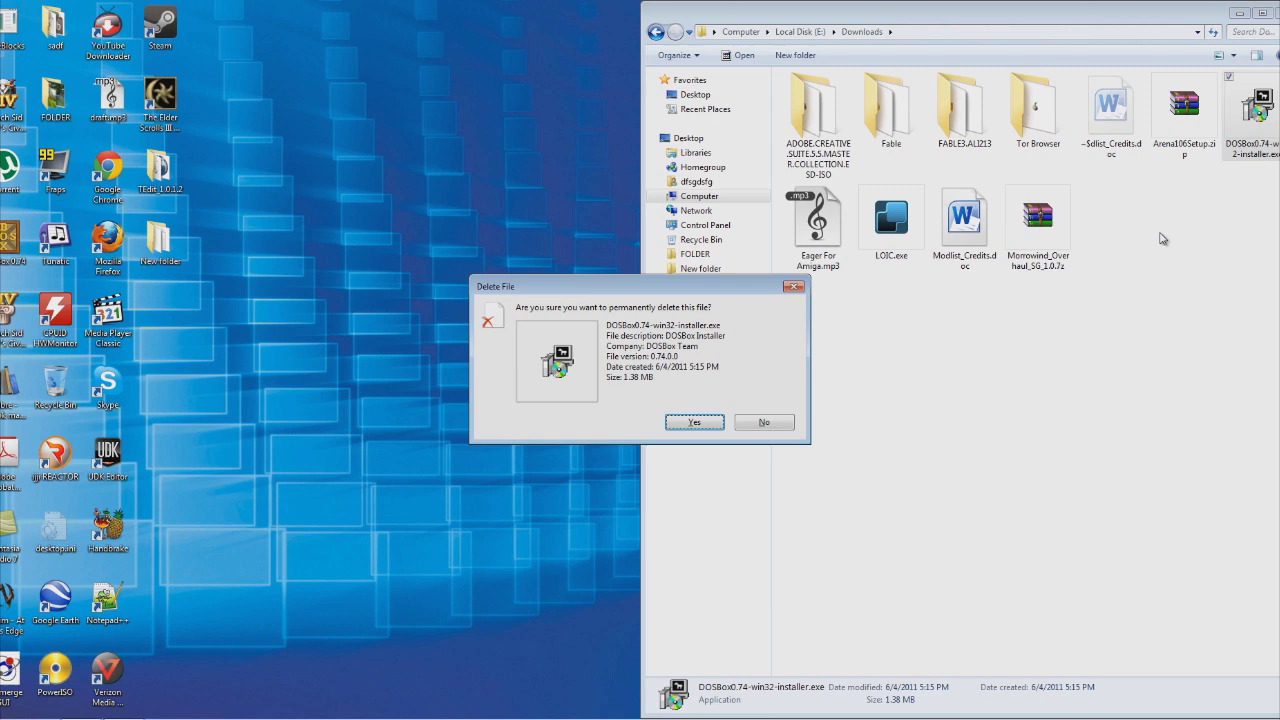
pyautogui.press('Return')
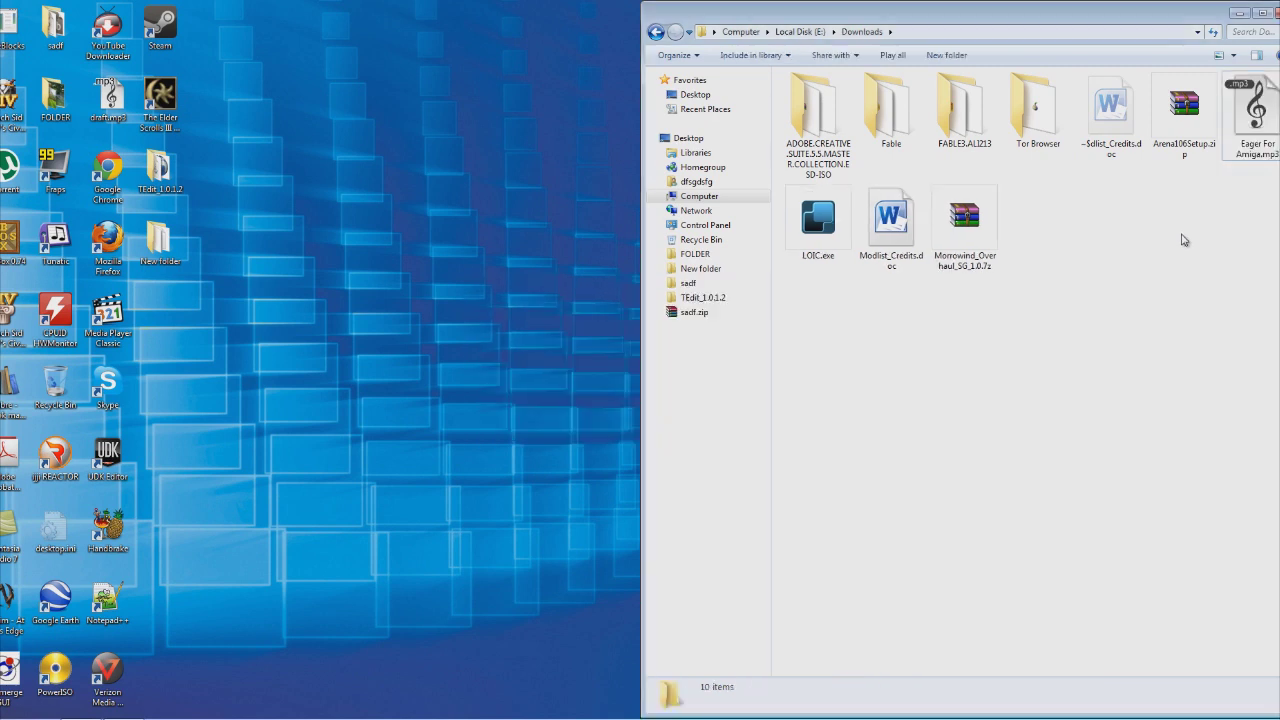
pyautogui.click(1176, 160)
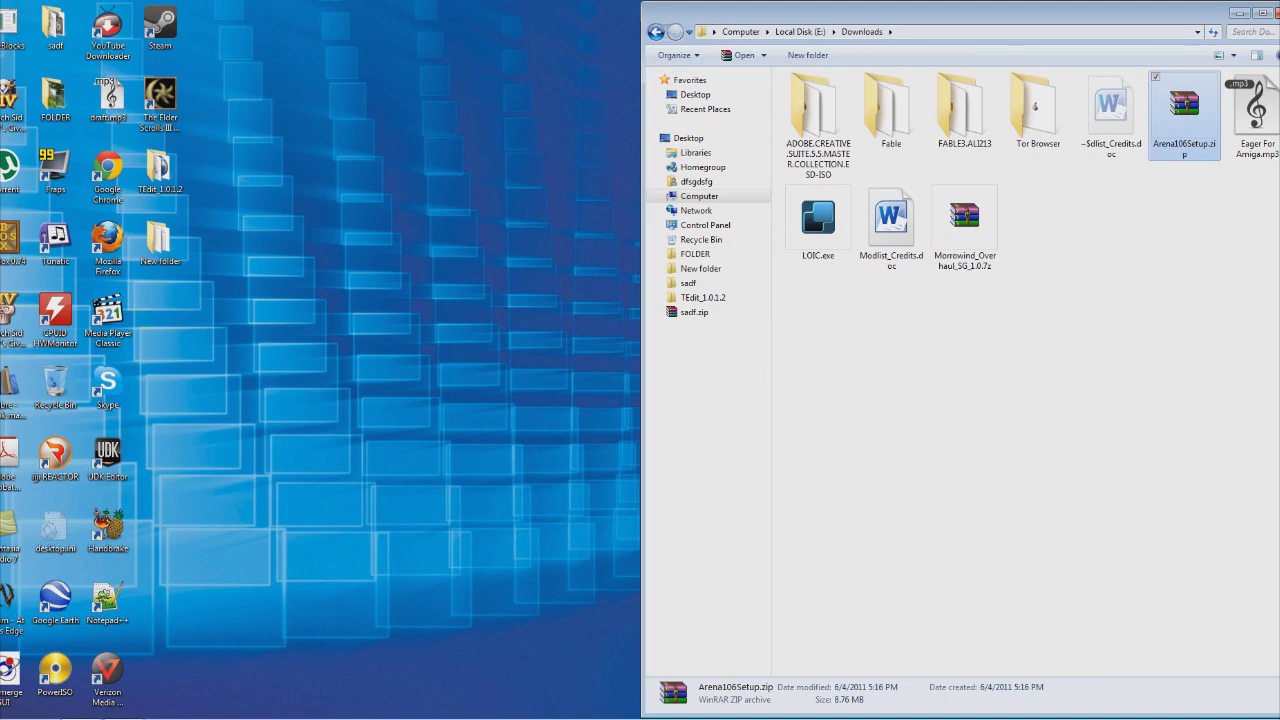
pyautogui.press('super')
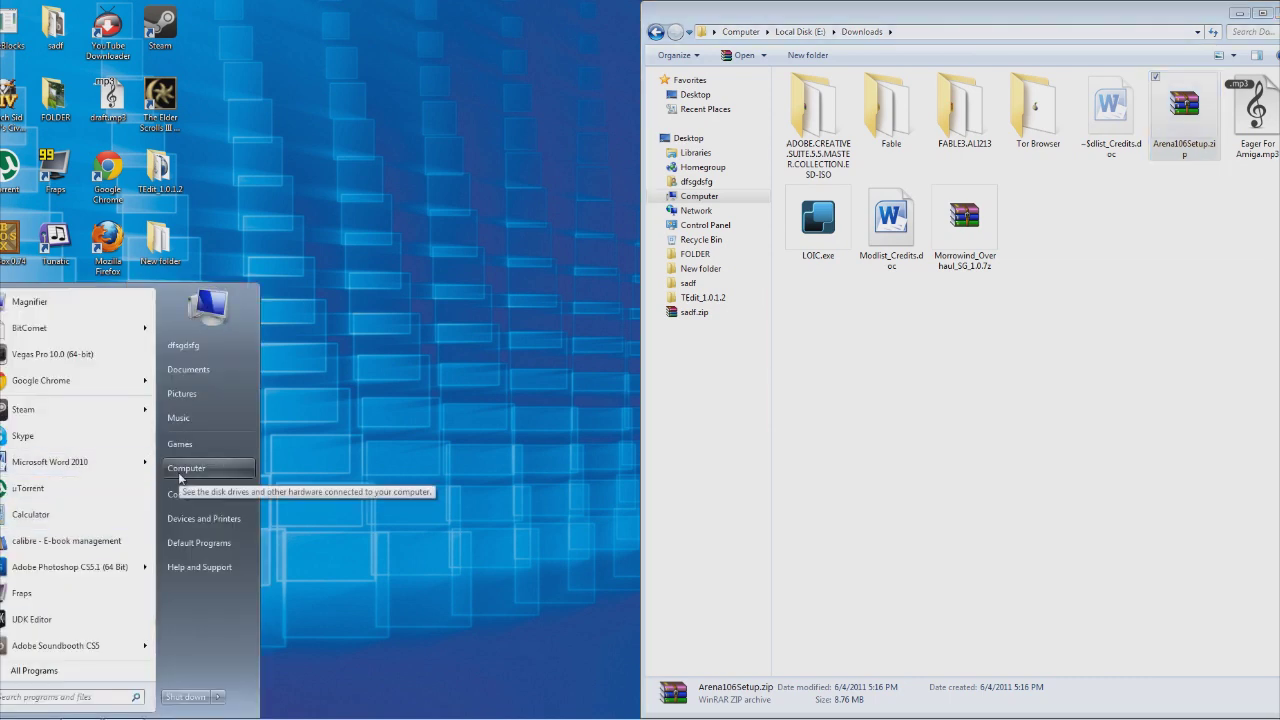
pyautogui.click(178, 470)
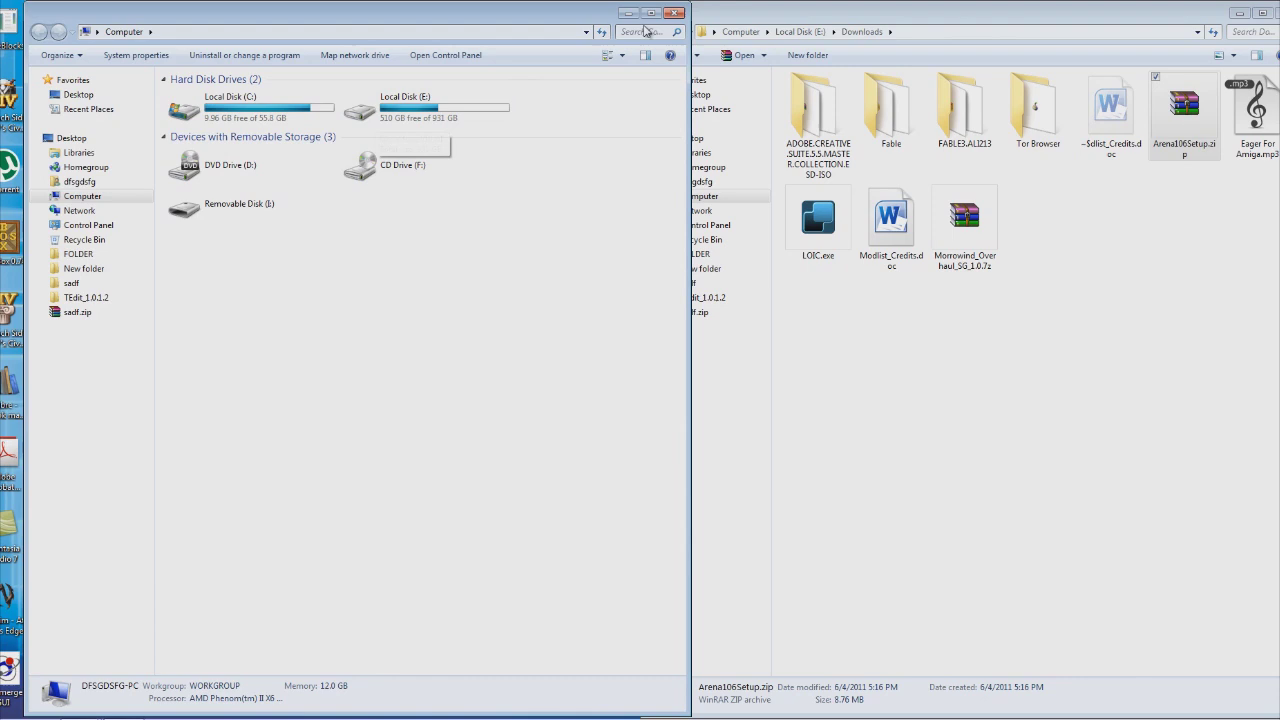
pyautogui.click(674, 13)
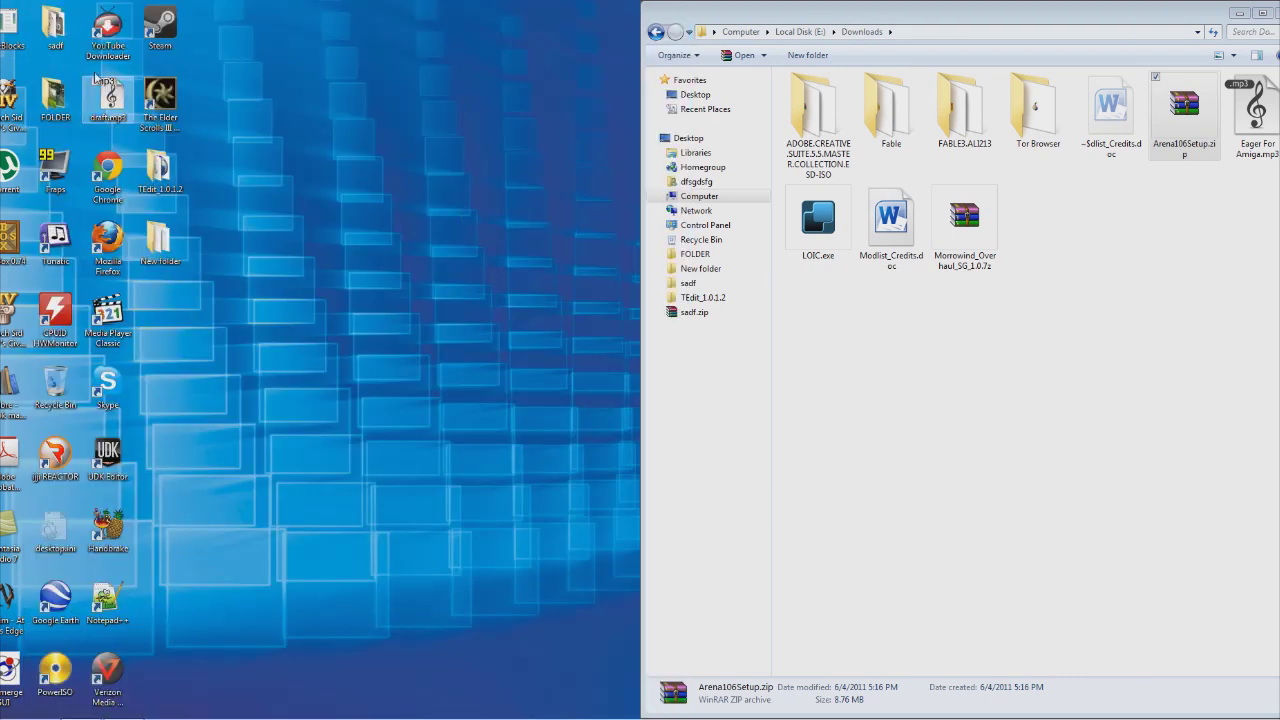
pyautogui.doubleClick(21, 244)
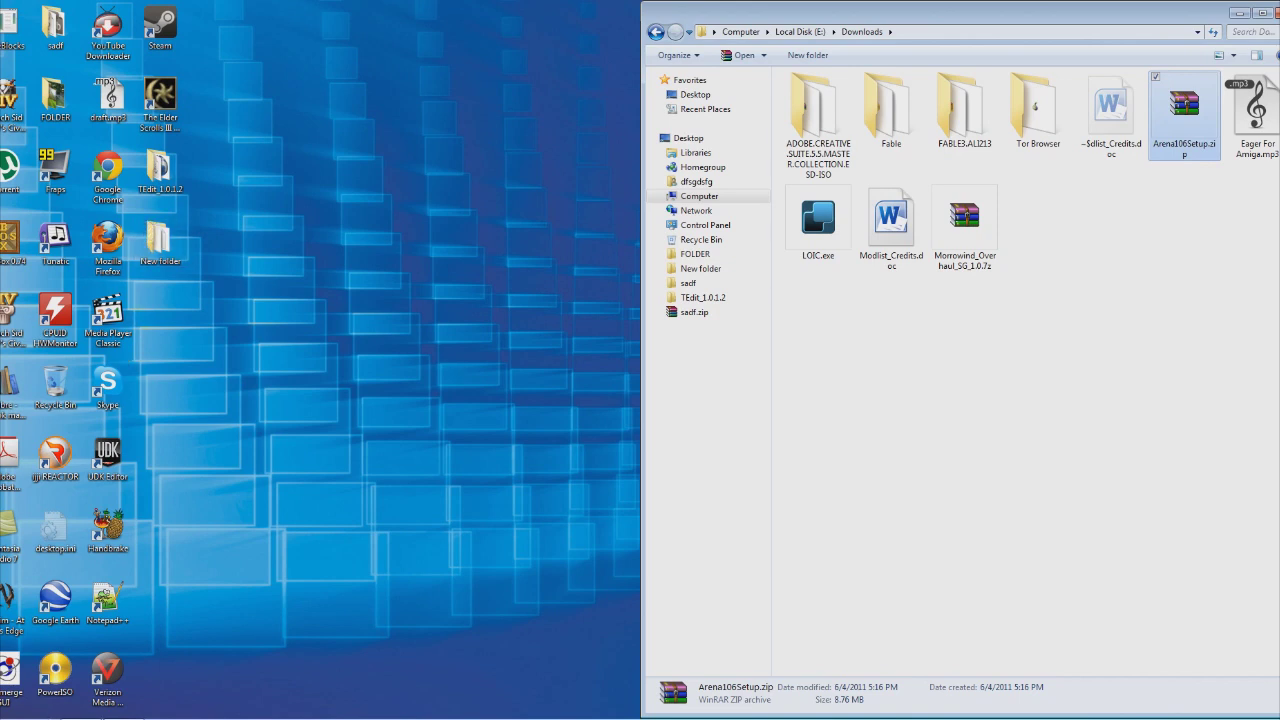
# Run Reset Options from the options of the installed DOSBox-0.74 program group.
pyautogui.press('super')
pyautogui.click(40, 672)
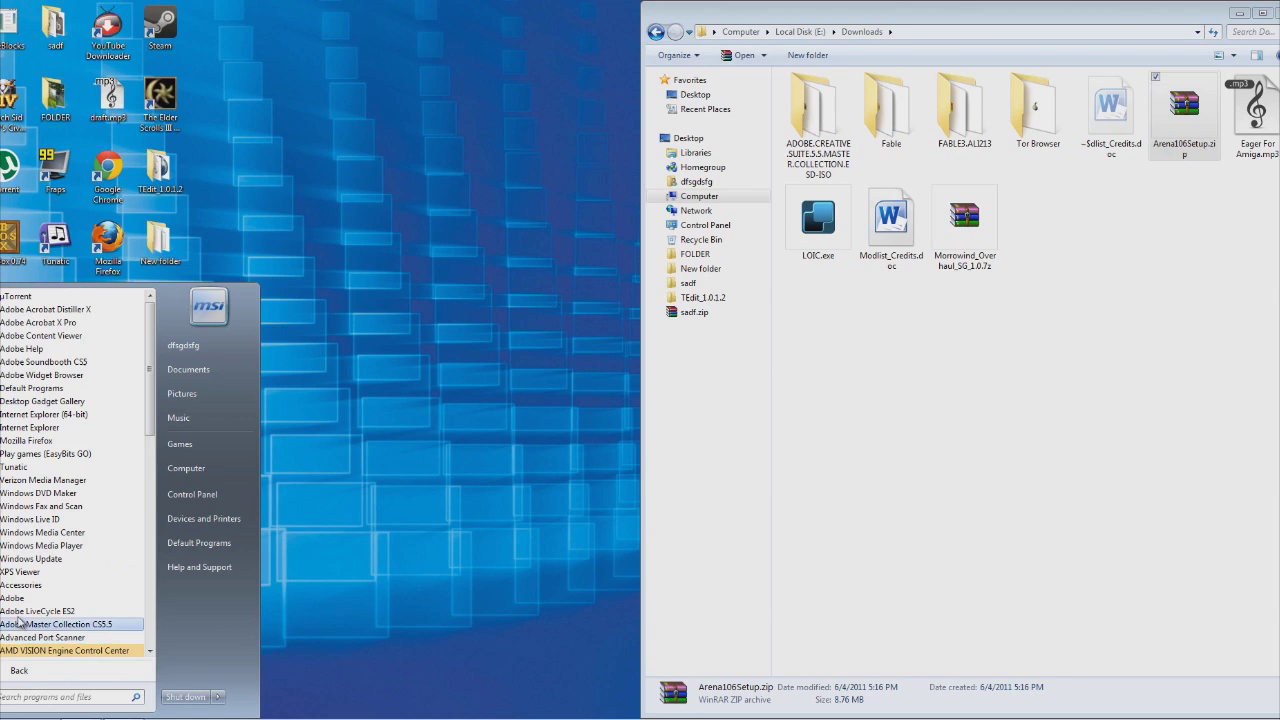
pyautogui.scroll(-8, 18, 620)
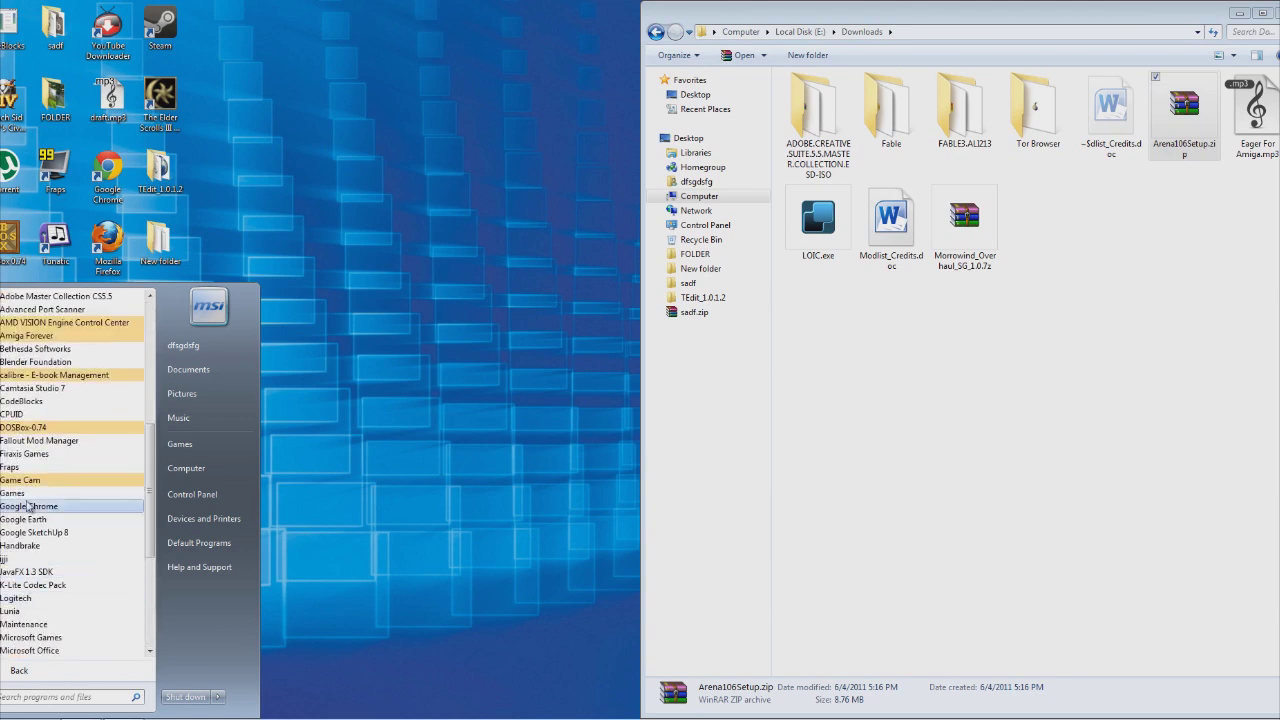
pyautogui.click(24, 428)
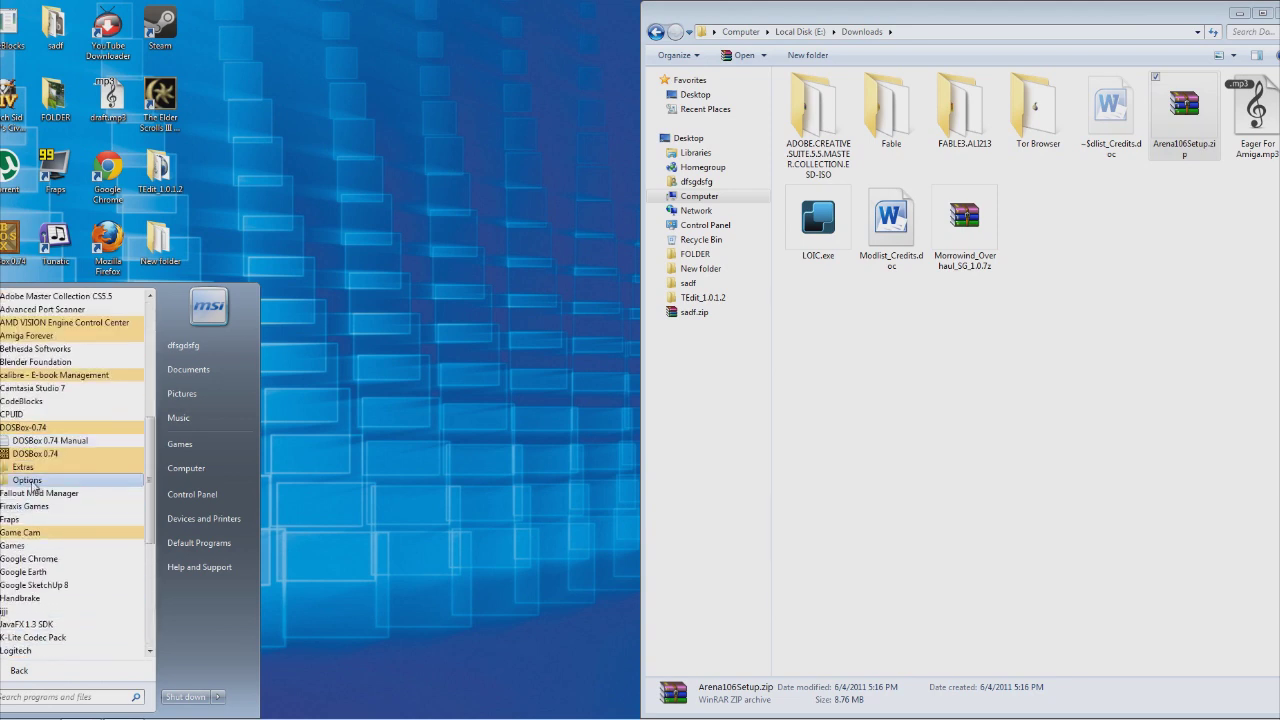
pyautogui.click(30, 481)
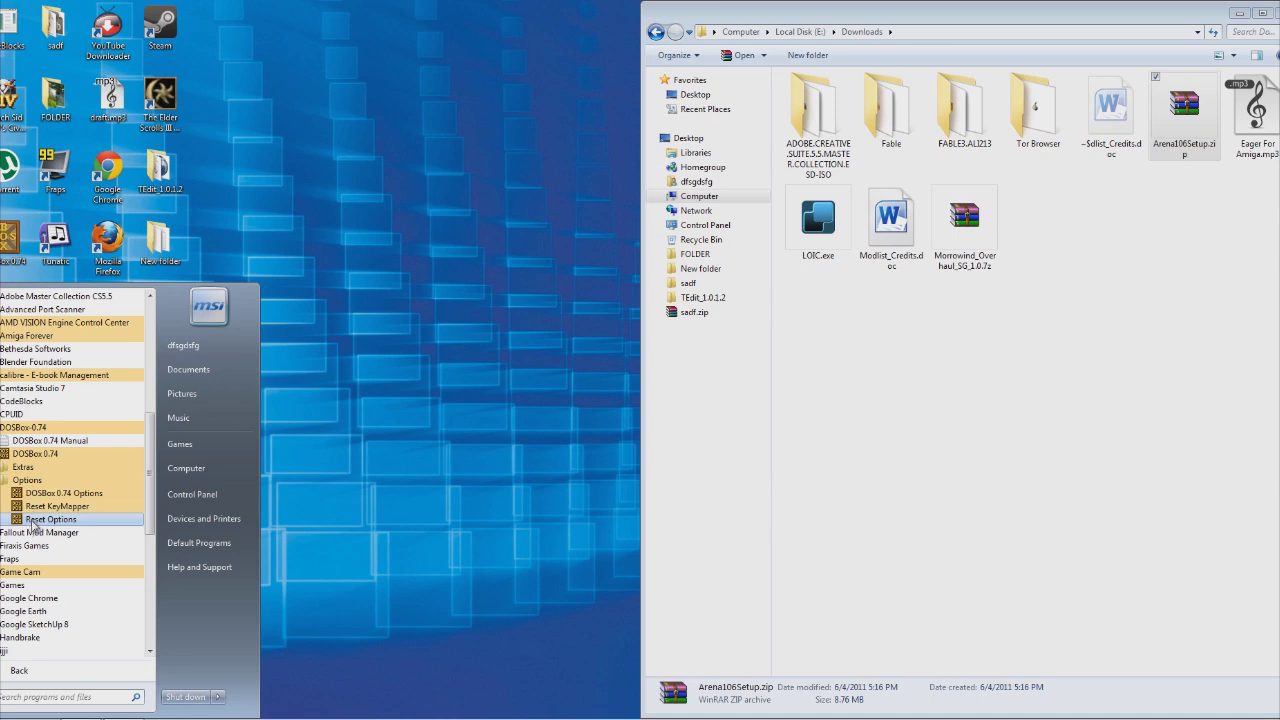
pyautogui.click(33, 520)
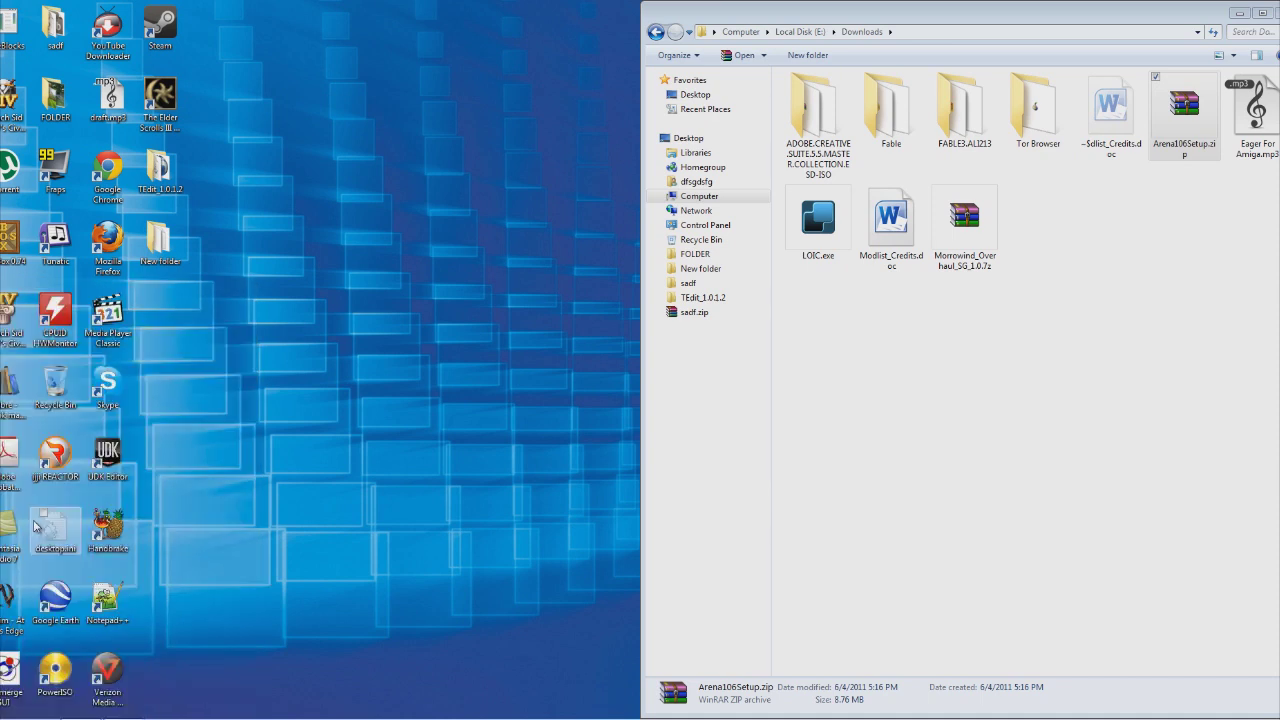
# Open the DOSBox 0.74 Options configuration file and maximize its window.
pyautogui.press('super')
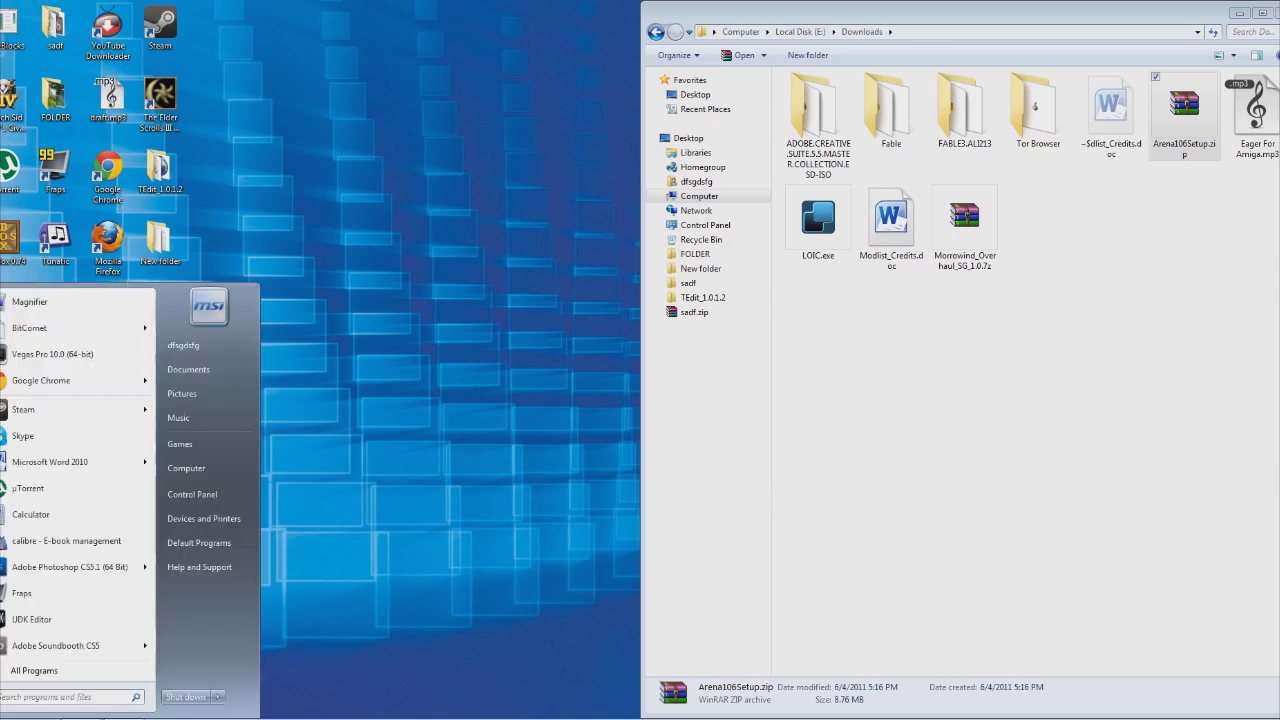
pyautogui.click(28, 680)
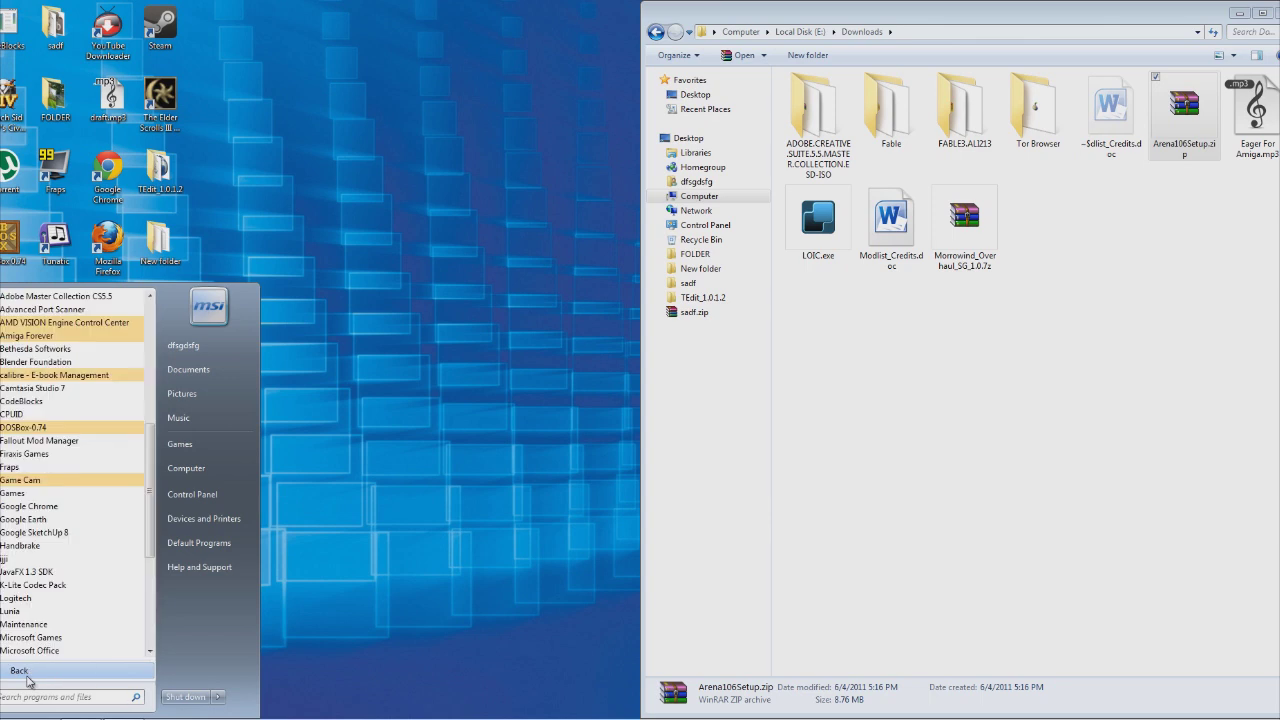
pyautogui.click(70, 428)
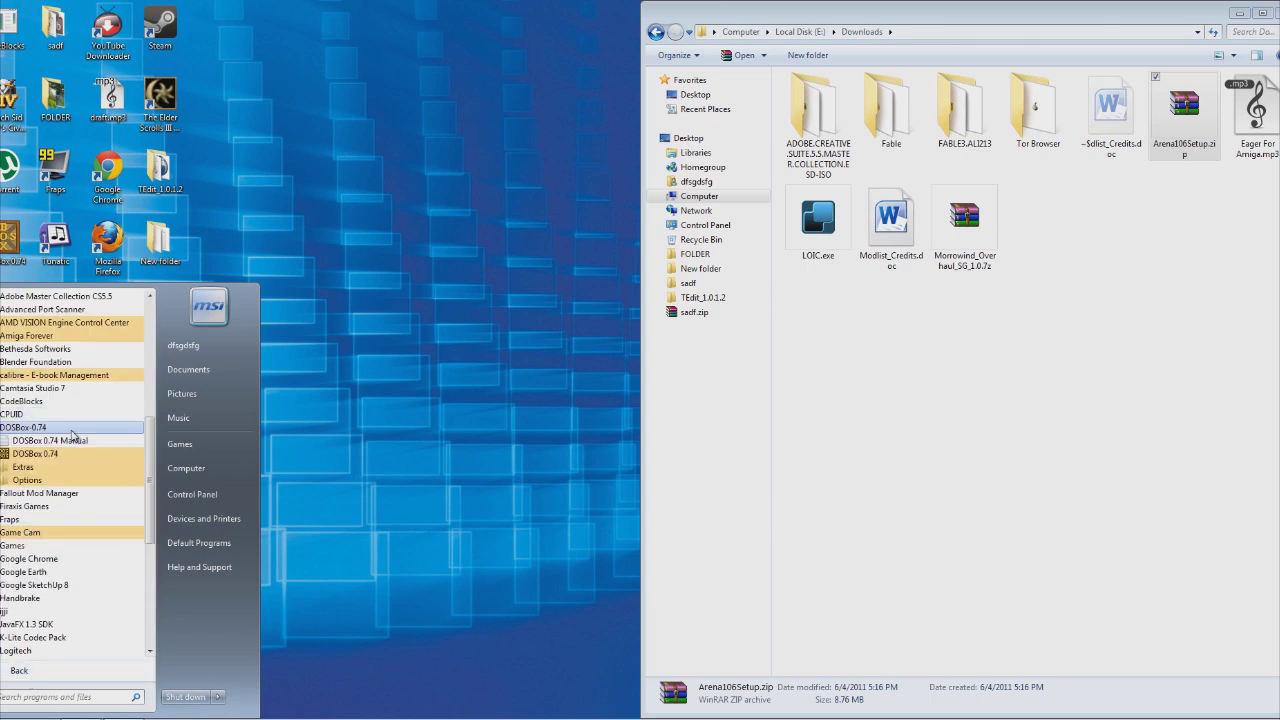
pyautogui.click(55, 481)
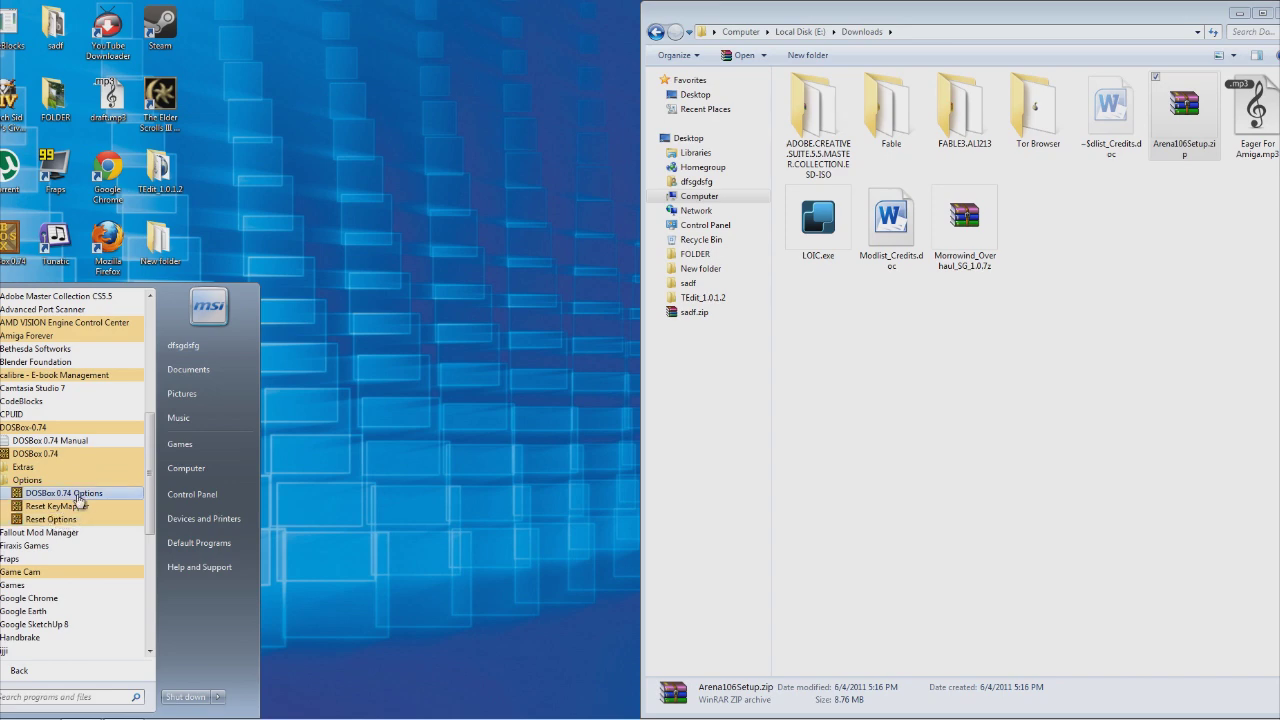
pyautogui.click(79, 495)
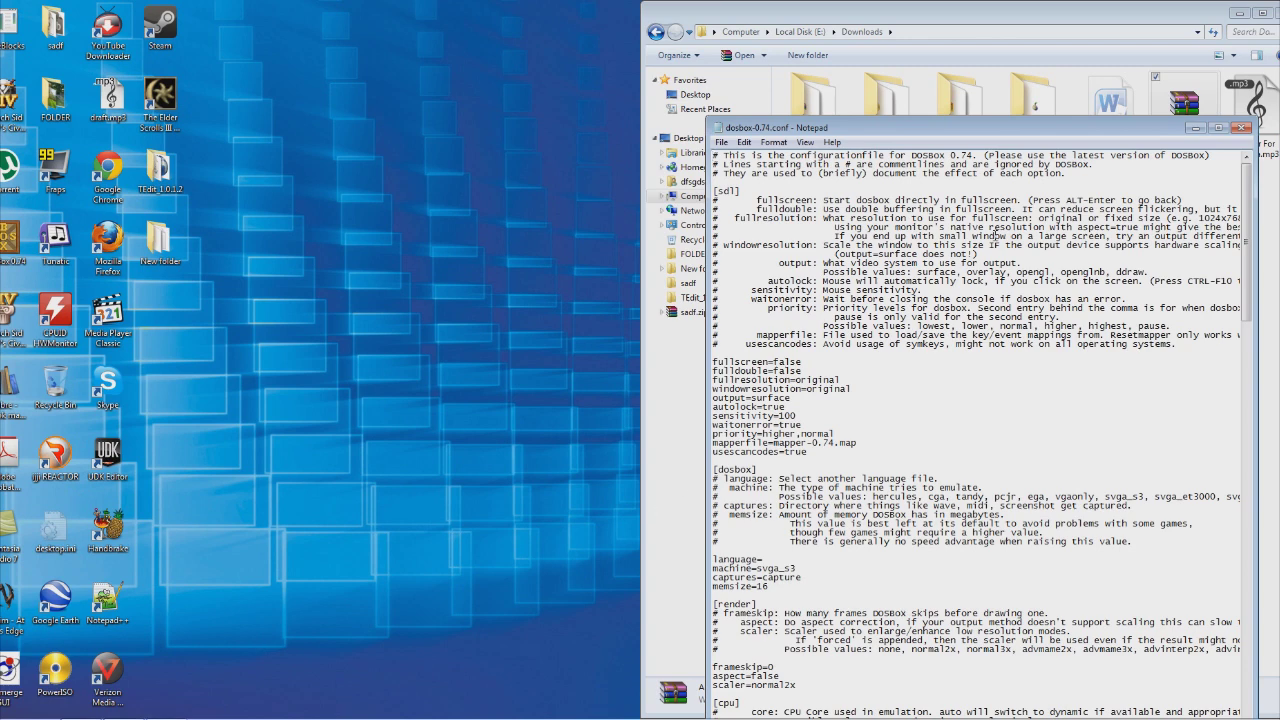
pyautogui.click(1218, 128)
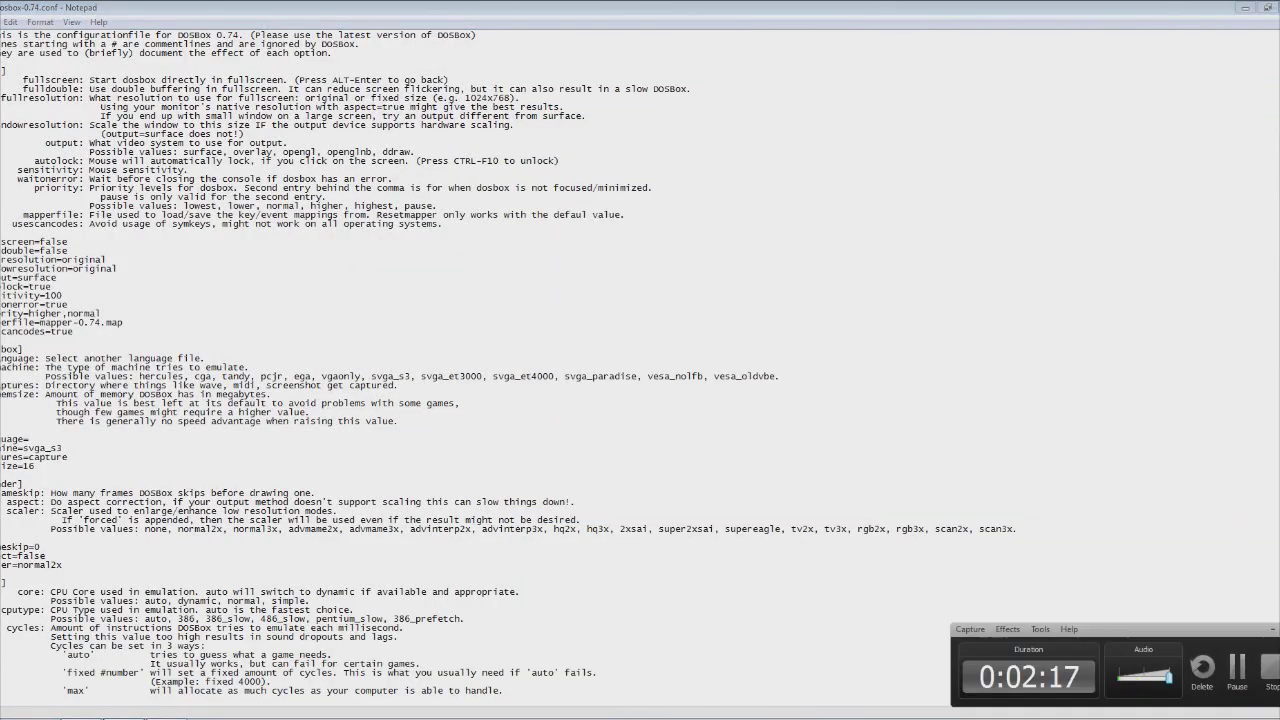
# Set the output option in the DOSBox configuration file to opengl.
pyautogui.scroll(-4, 273, 580)
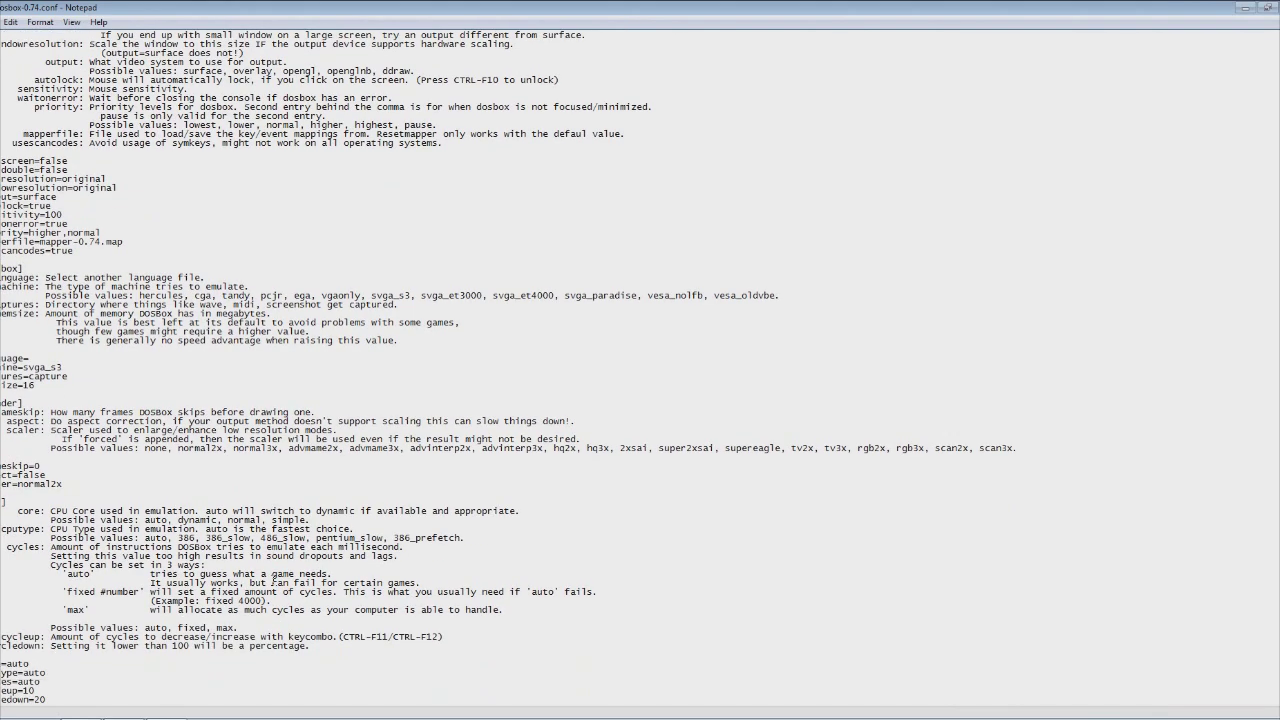
pyautogui.scroll(4, 273, 580)
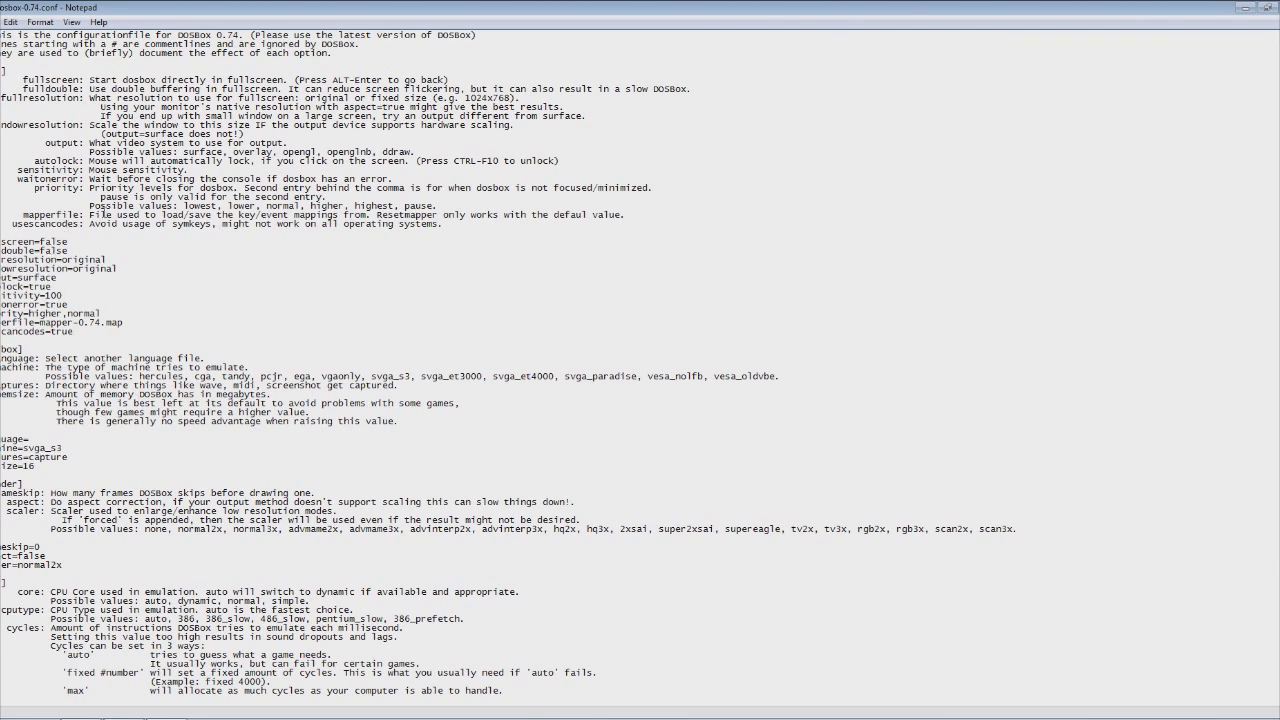
pyautogui.moveTo(73, 242); pyautogui.dragTo(24, 242)
pyautogui.click(68, 241)
pyautogui.click(115, 269)
pyautogui.moveTo(20, 278); pyautogui.dragTo(64, 279)
pyautogui.write('dpen')
pyautogui.write('gl')
pyautogui.click(75, 288)
# In the CPU settings of the configuration file, set core to dynamic and cycles to max.
pyautogui.scroll(-3, 75, 288)
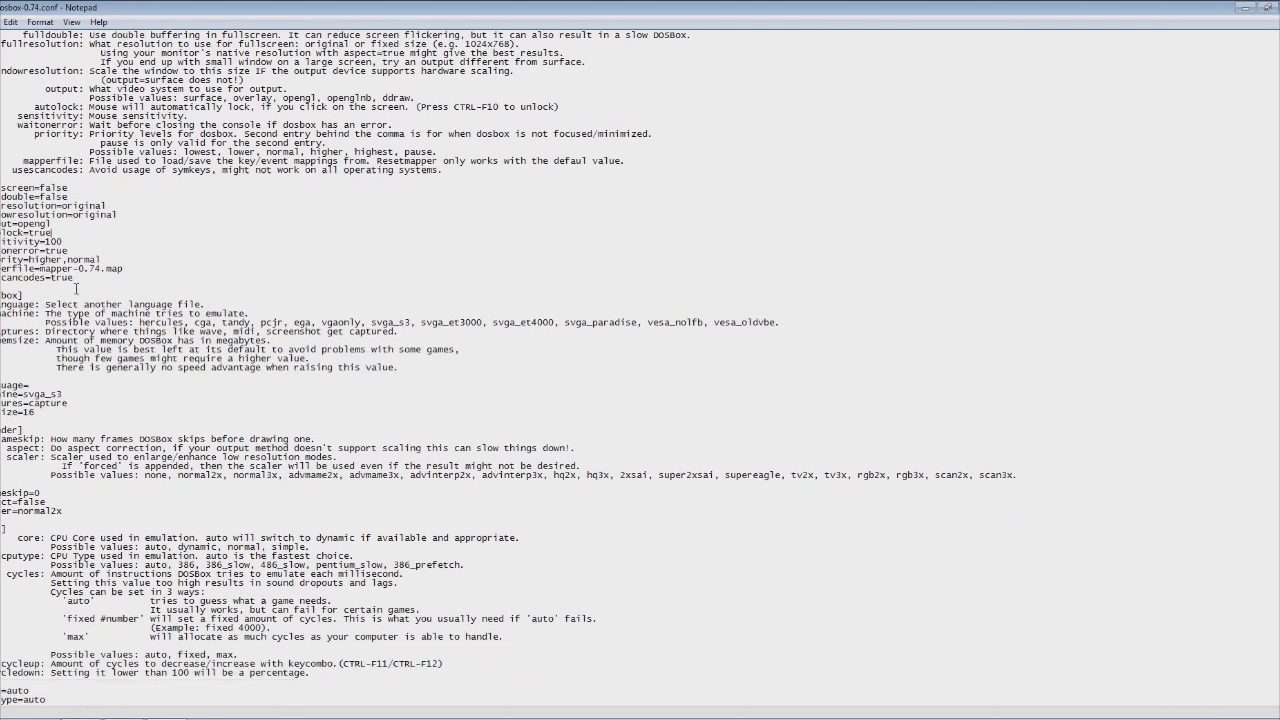
pyautogui.scroll(-9, 75, 290)
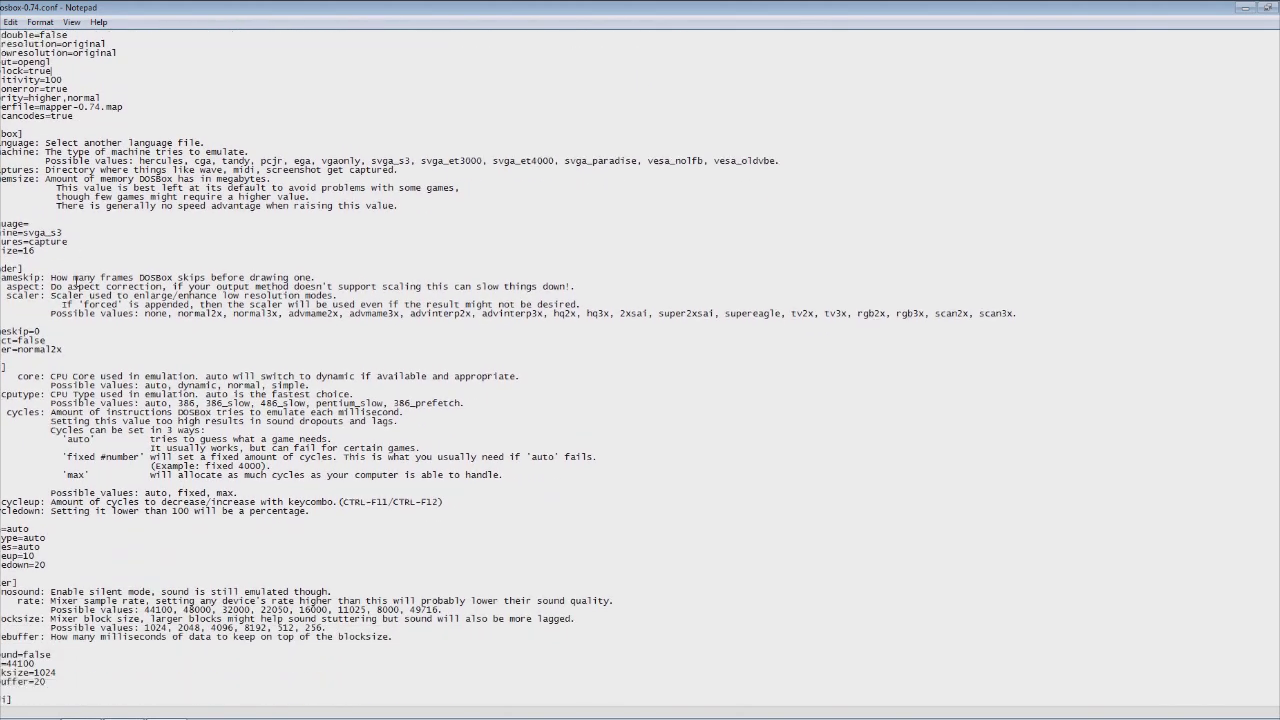
pyautogui.scroll(-2, 75, 288)
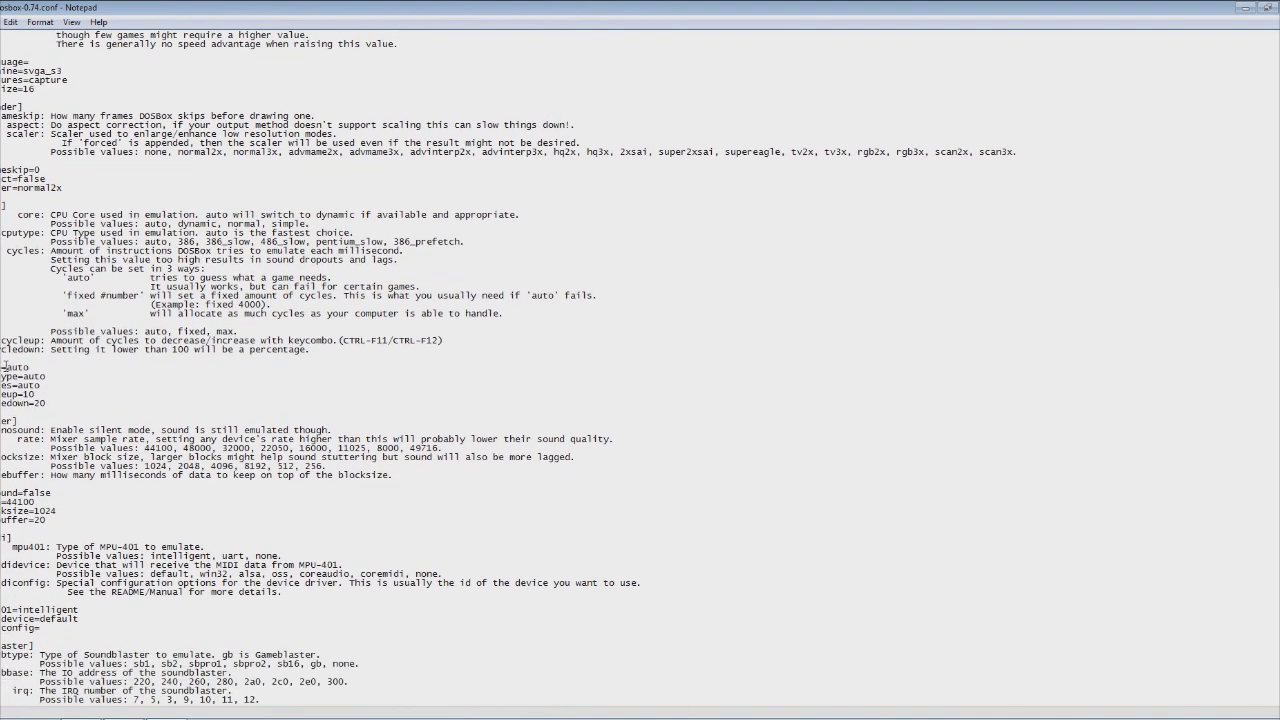
pyautogui.moveTo(6, 367); pyautogui.dragTo(29, 367)
pyautogui.write('dynamic')
pyautogui.moveTo(41, 385)
pyautogui.mouseDown()
pyautogui.moveTo(17, 385)
pyautogui.moveTo(50, 385)
pyautogui.mouseUp()
pyautogui.click(15, 380)
pyautogui.write('max')
# Review the remaining sections of the configuration file and save its changes.
pyautogui.scroll(-10, 43, 430)
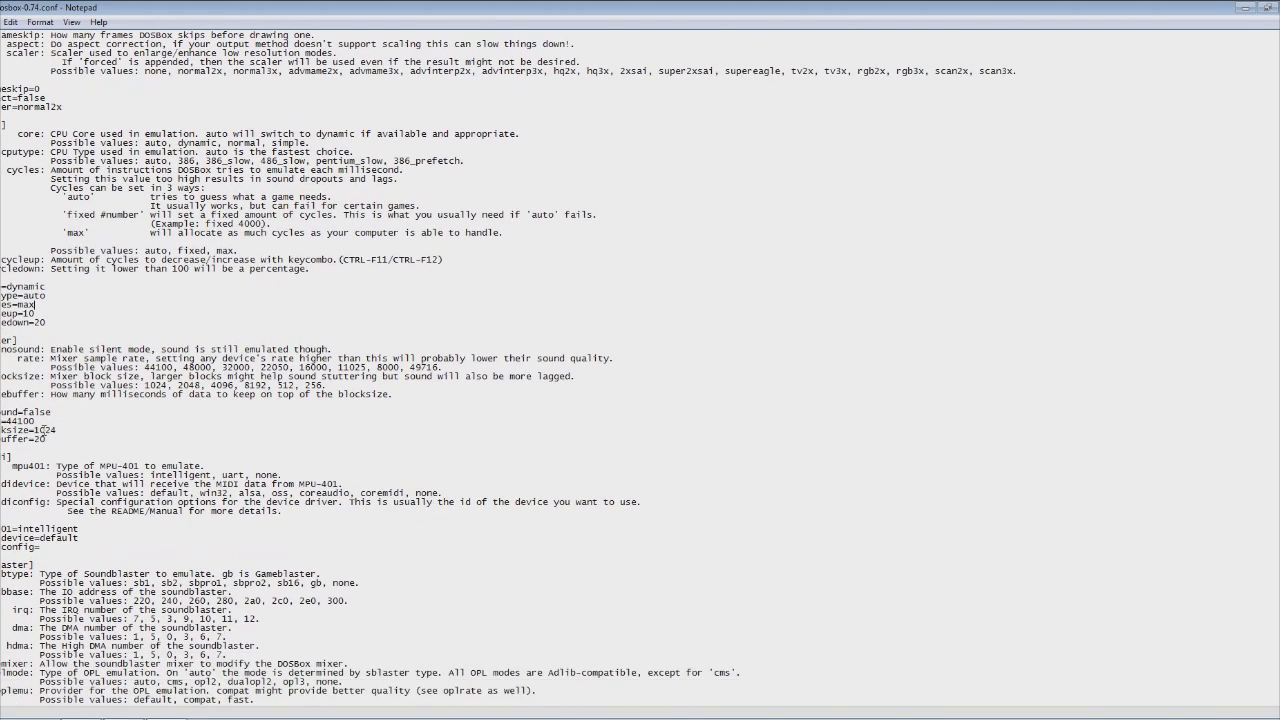
pyautogui.scroll(-19, 42, 425)
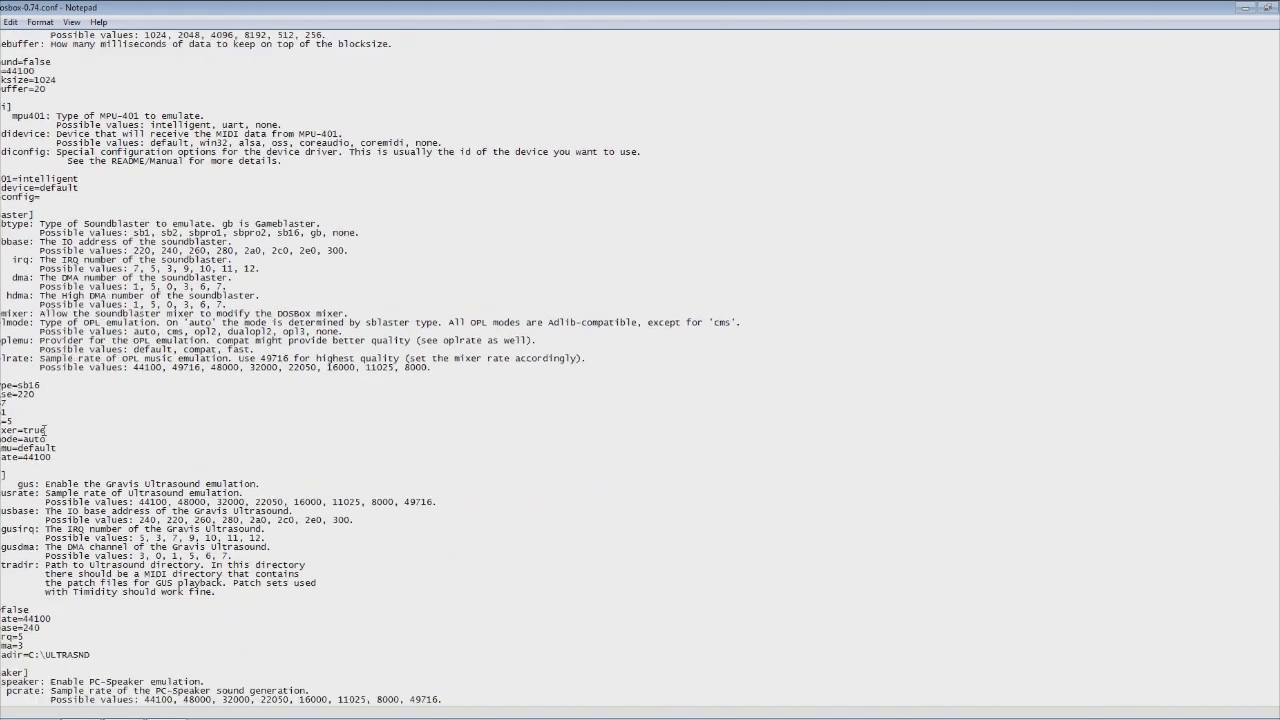
pyautogui.scroll(-13, 52, 400)
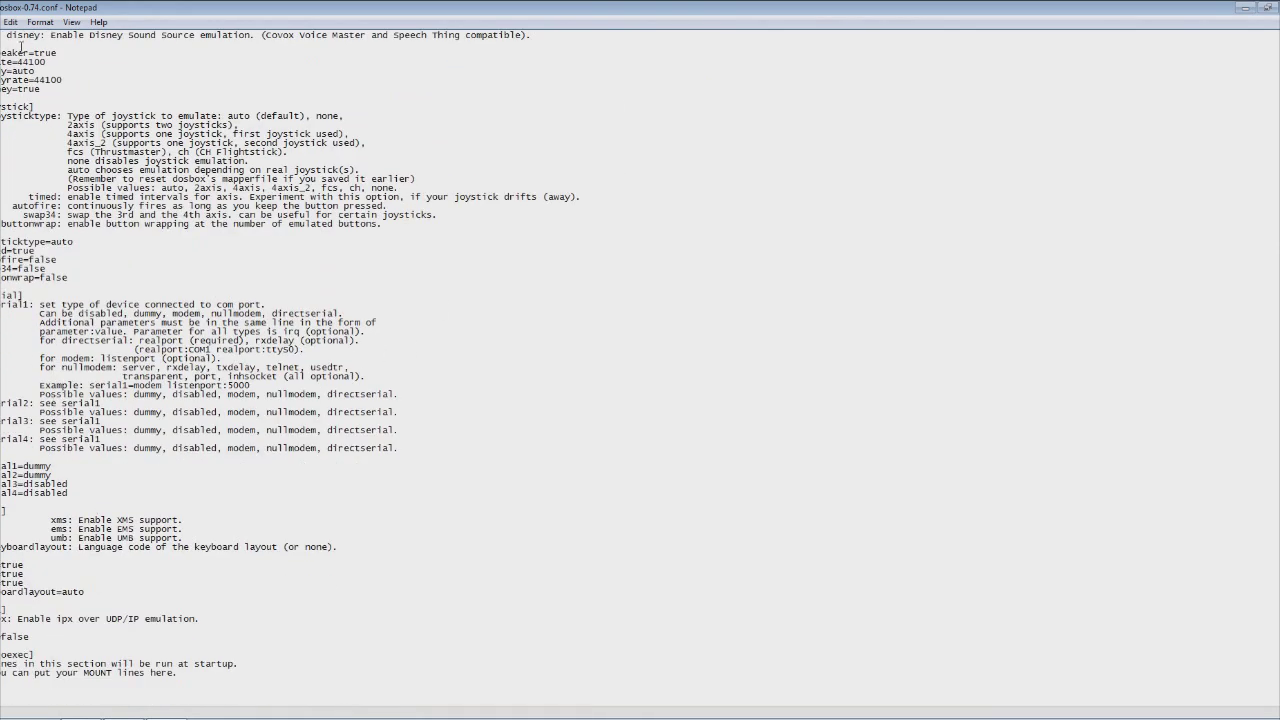
pyautogui.click(2, 21)
pyautogui.click(6, 83)
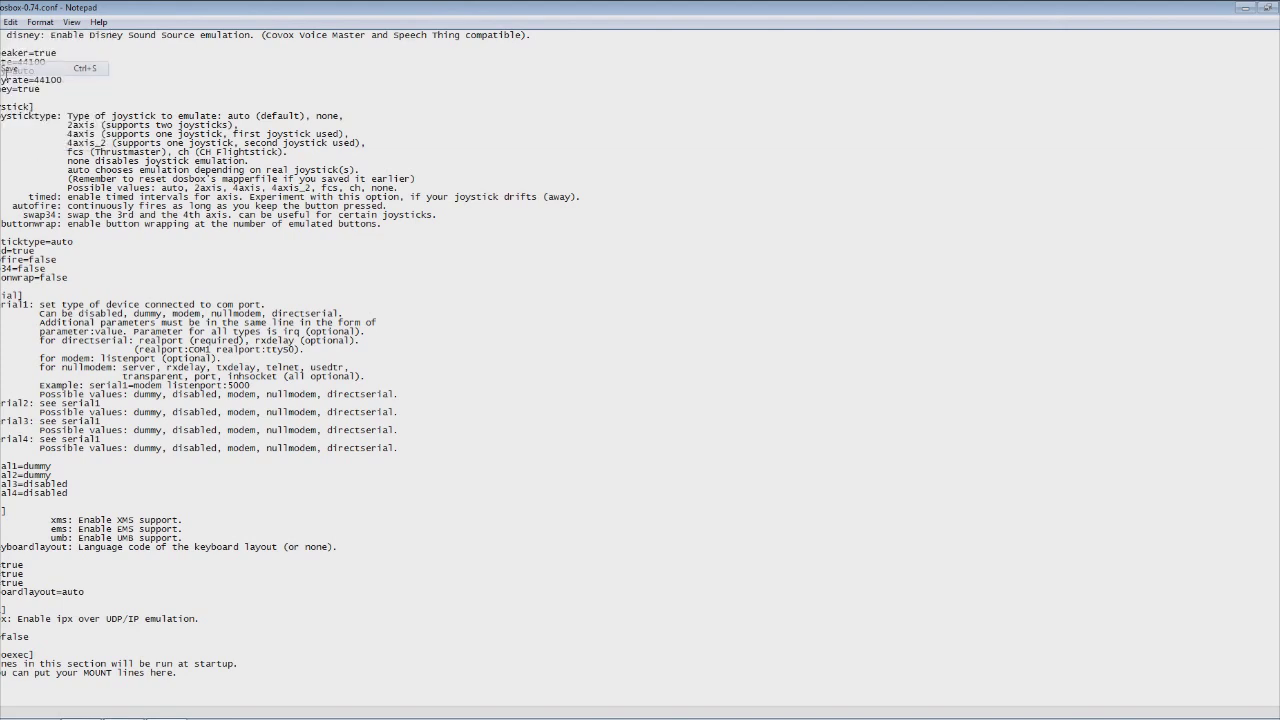
pyautogui.click(2, 21)
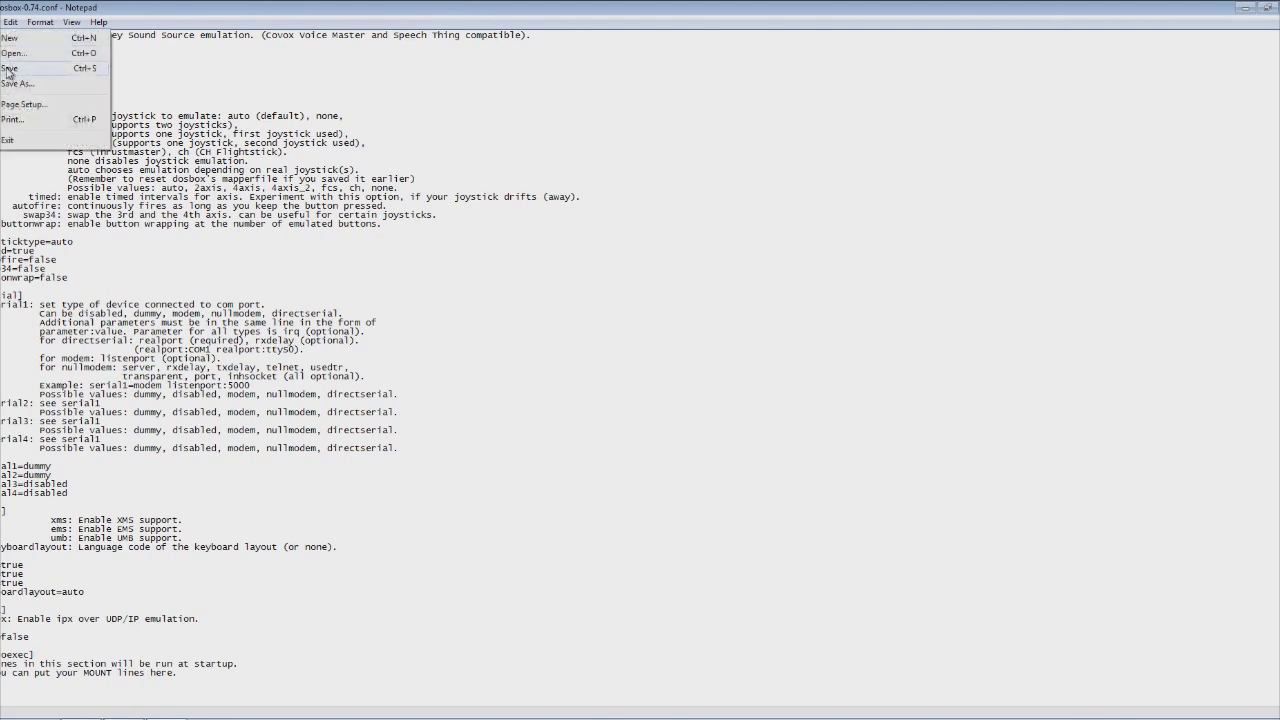
pyautogui.click(8, 66)
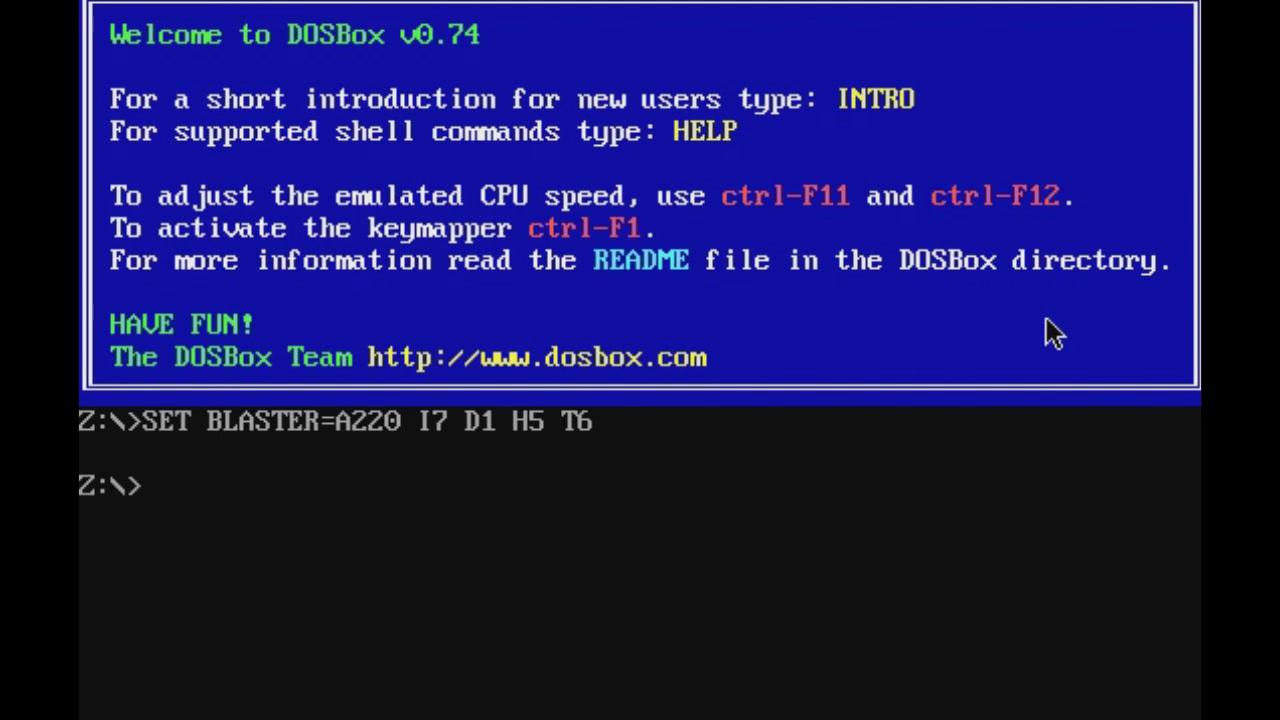
# In DOSBox, mount E:\ as drive C and switch to drive C:.
pyautogui.write('mount')
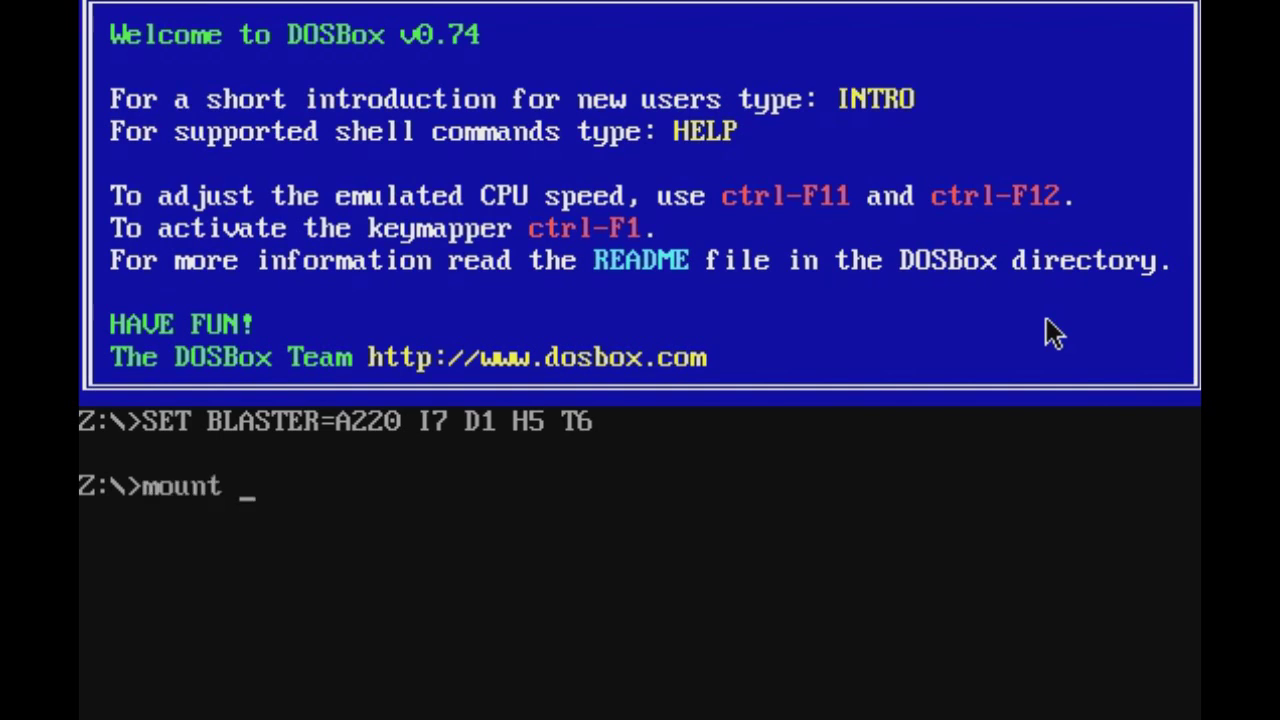
pyautogui.write(' C')
pyautogui.write(' W')
pyautogui.press('BackSpace')
pyautogui.write('E')
pyautogui.press('BackSpace')
pyautogui.press('BackSpace')
pyautogui.write('c')
pyautogui.press('BackSpace')
pyautogui.write('E:\\')
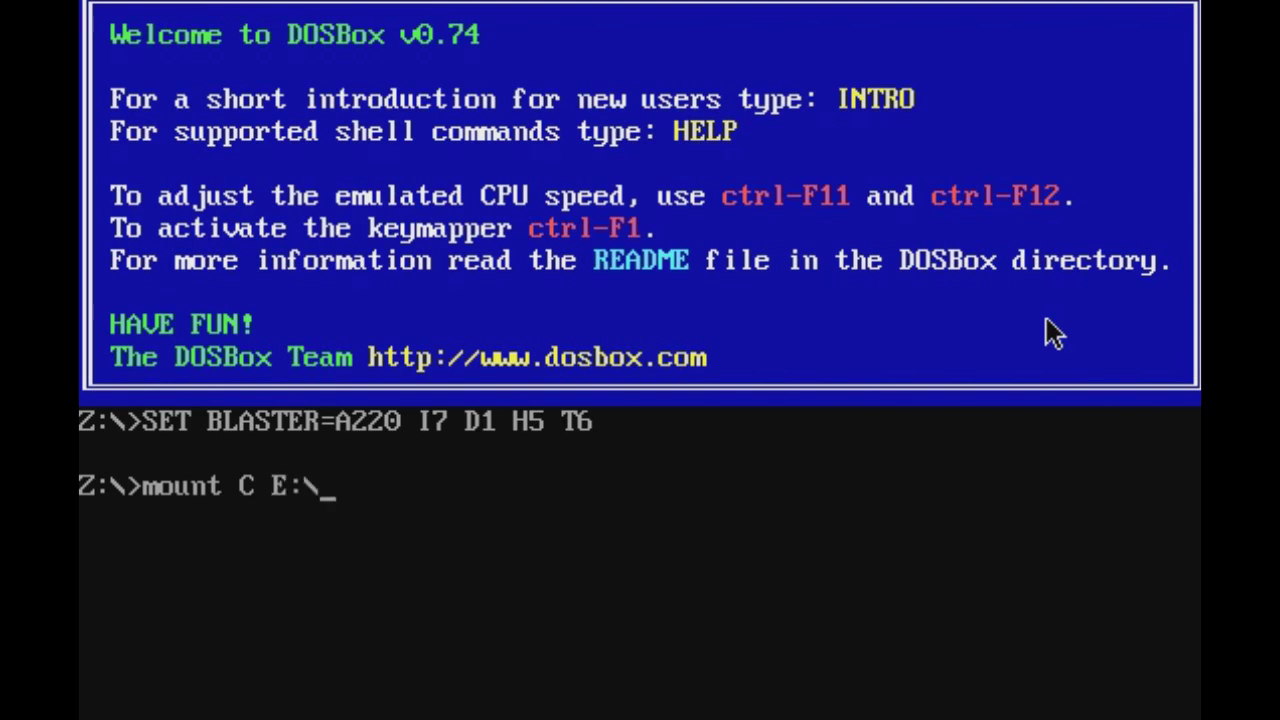
pyautogui.press('Return')
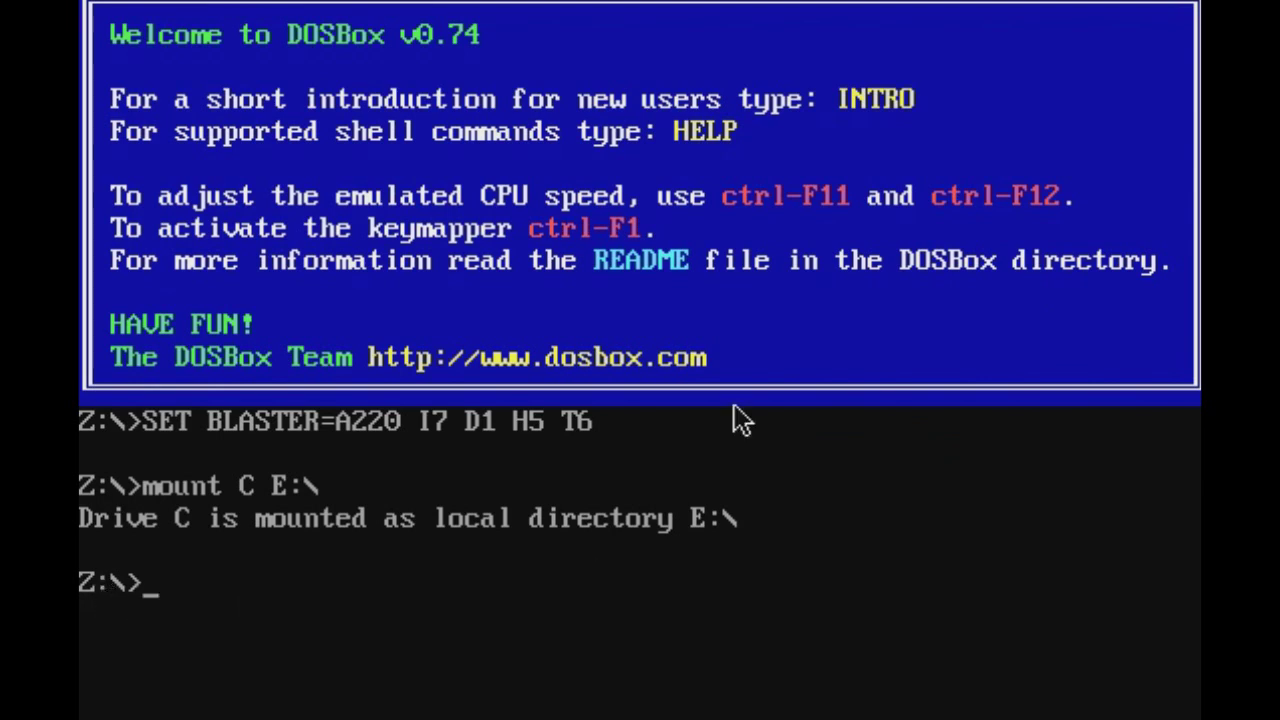
pyautogui.write('C:')
pyautogui.press('Return')
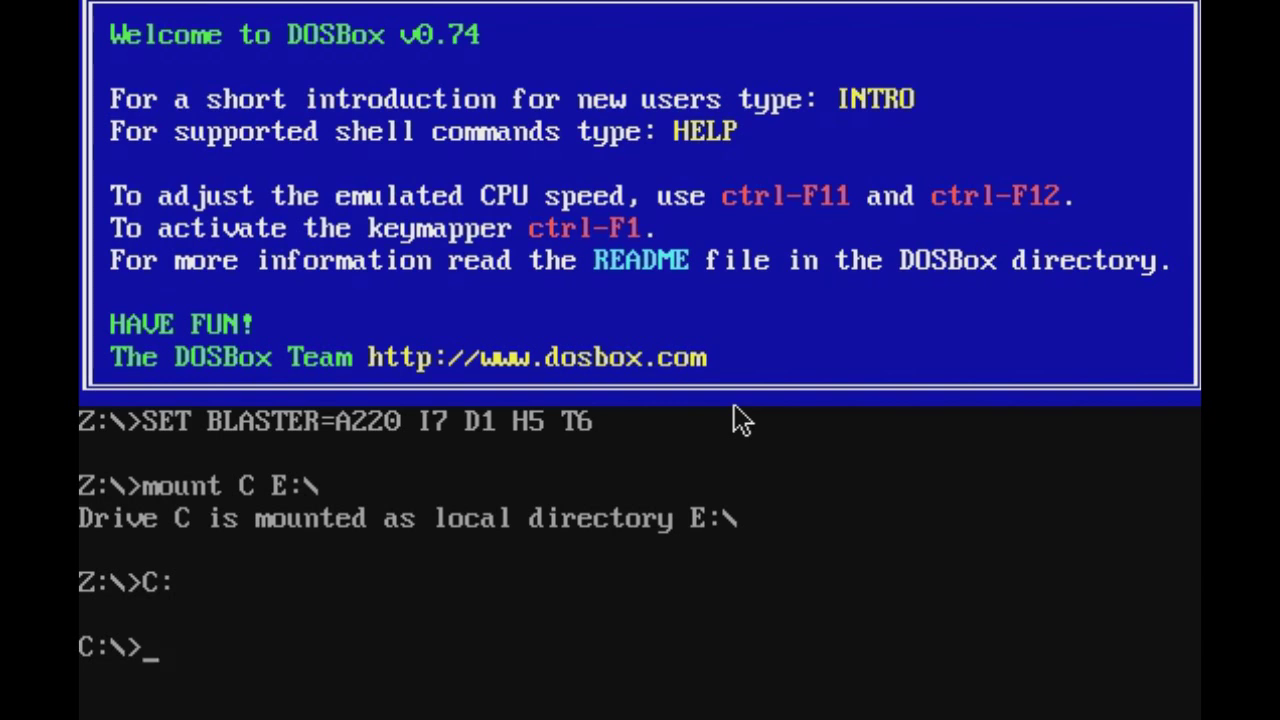
# Change into the dos directory and enter the command for changing into its ARENA folder.
pyautogui.write('cd d')
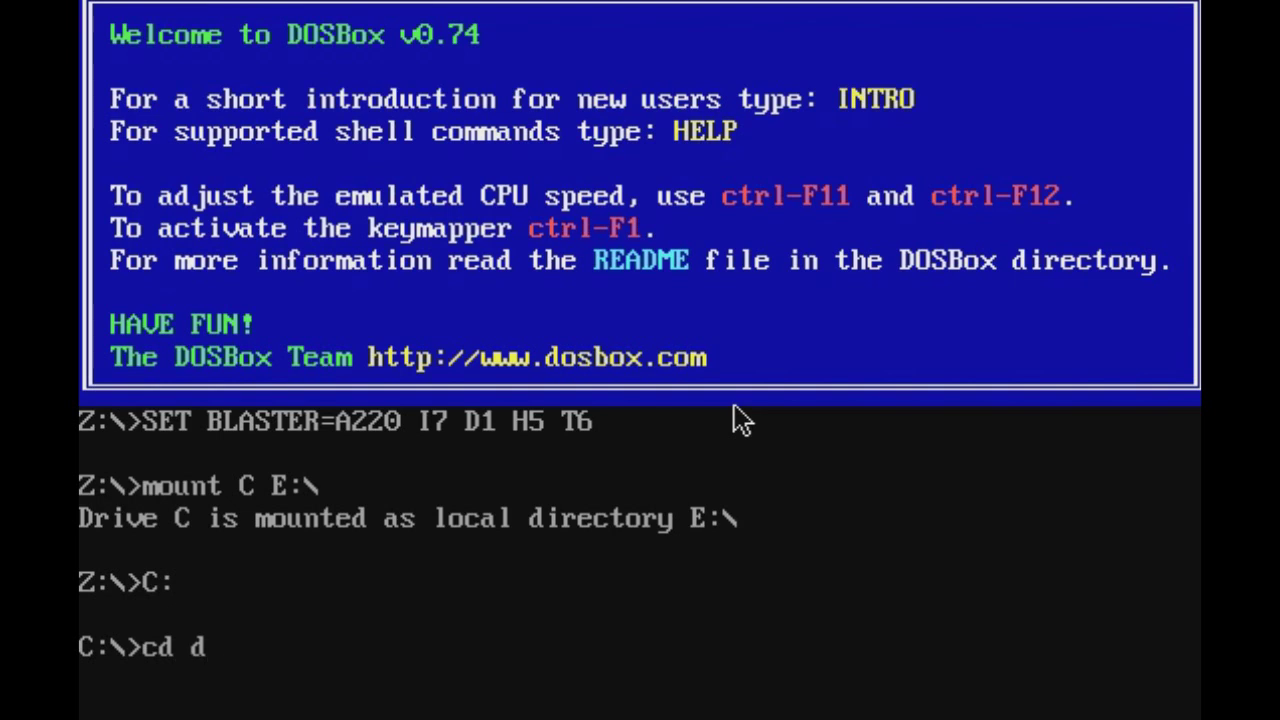
pyautogui.write('os')
pyautogui.write('\\')
pyautogui.press('BackSpace')
pyautogui.press('Return')
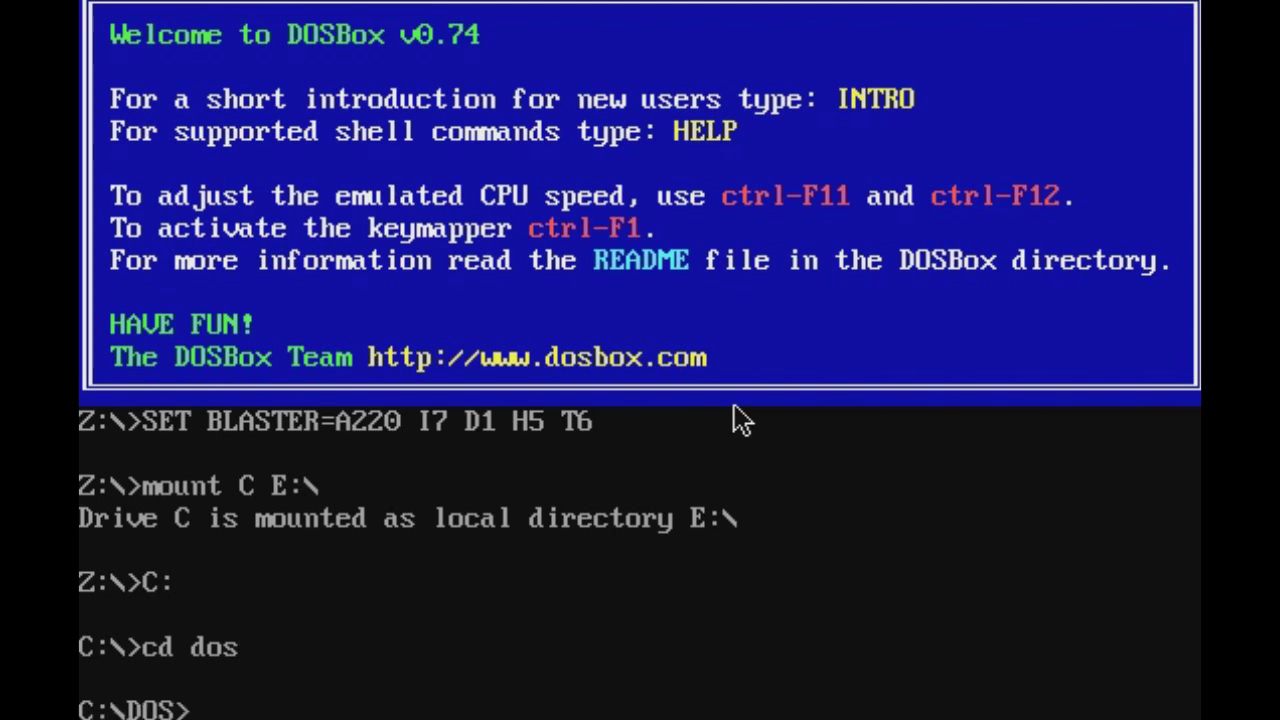
pyautogui.write('cd ARENA')
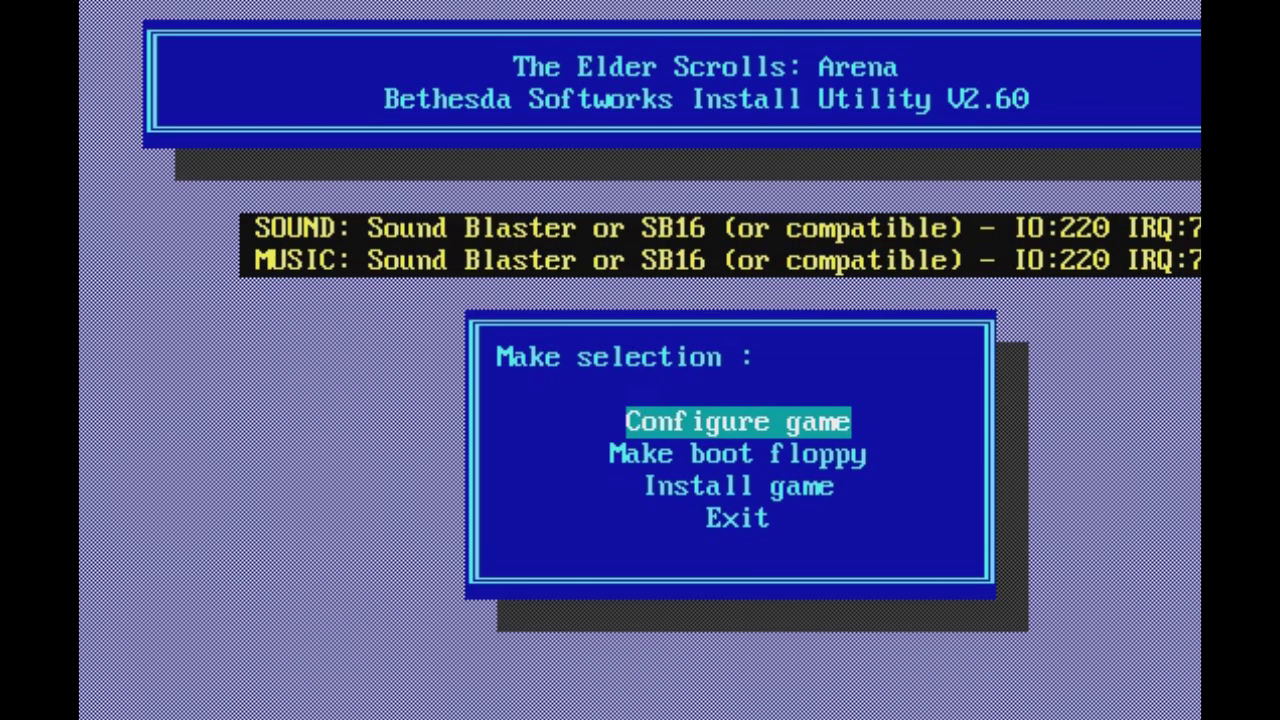
# In the Arena install utility's game configuration, set the sound card to Sound Blaster or SB16 (or compatible).
pyautogui.press('Down')
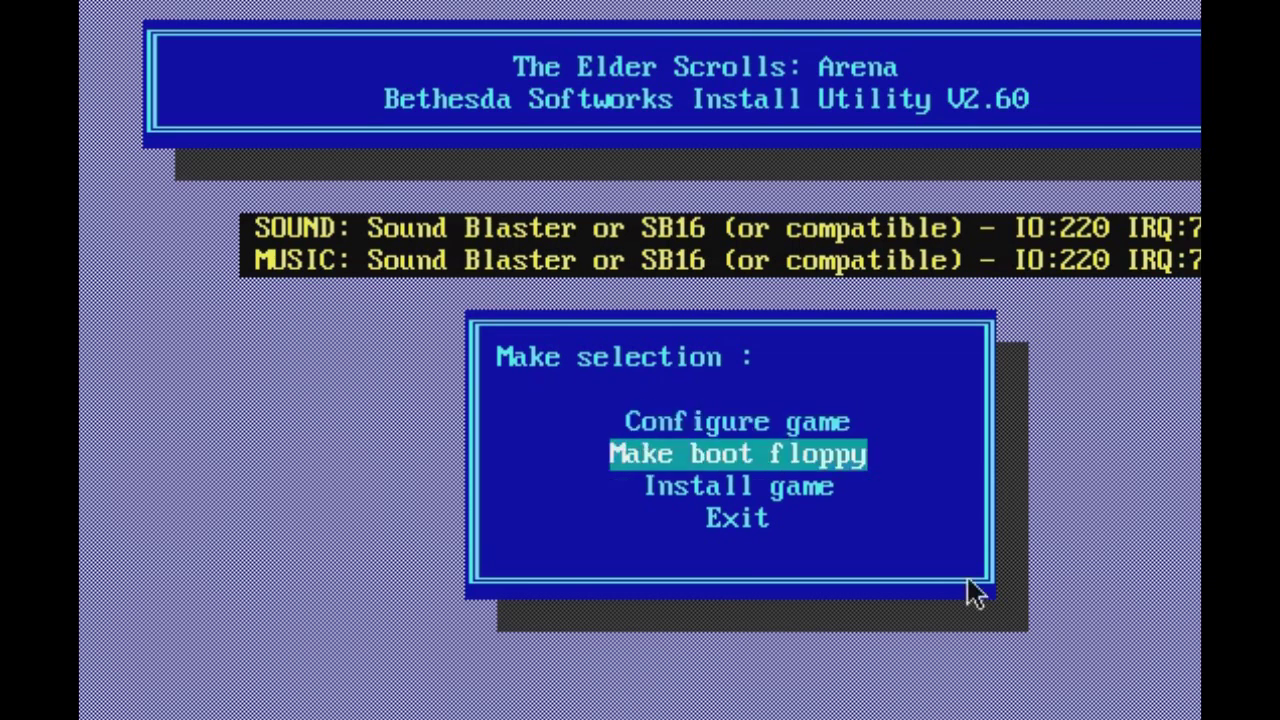
pyautogui.press('Up')
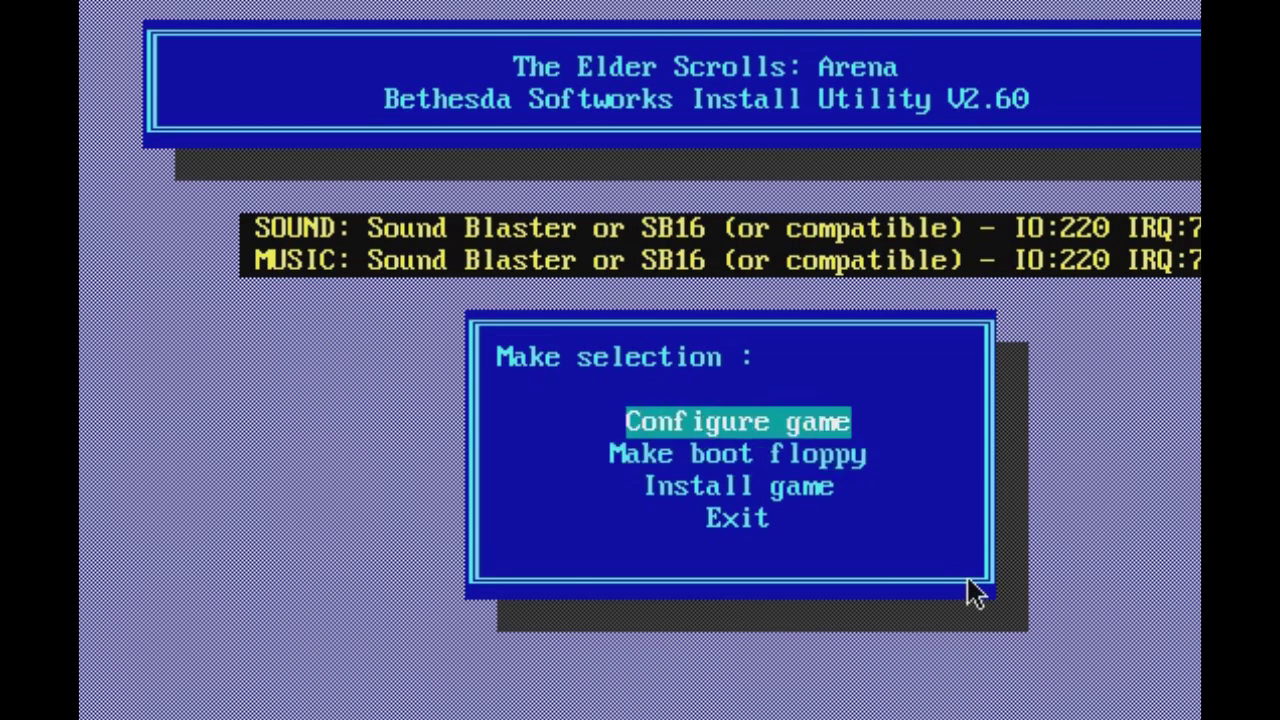
pyautogui.press('Return')
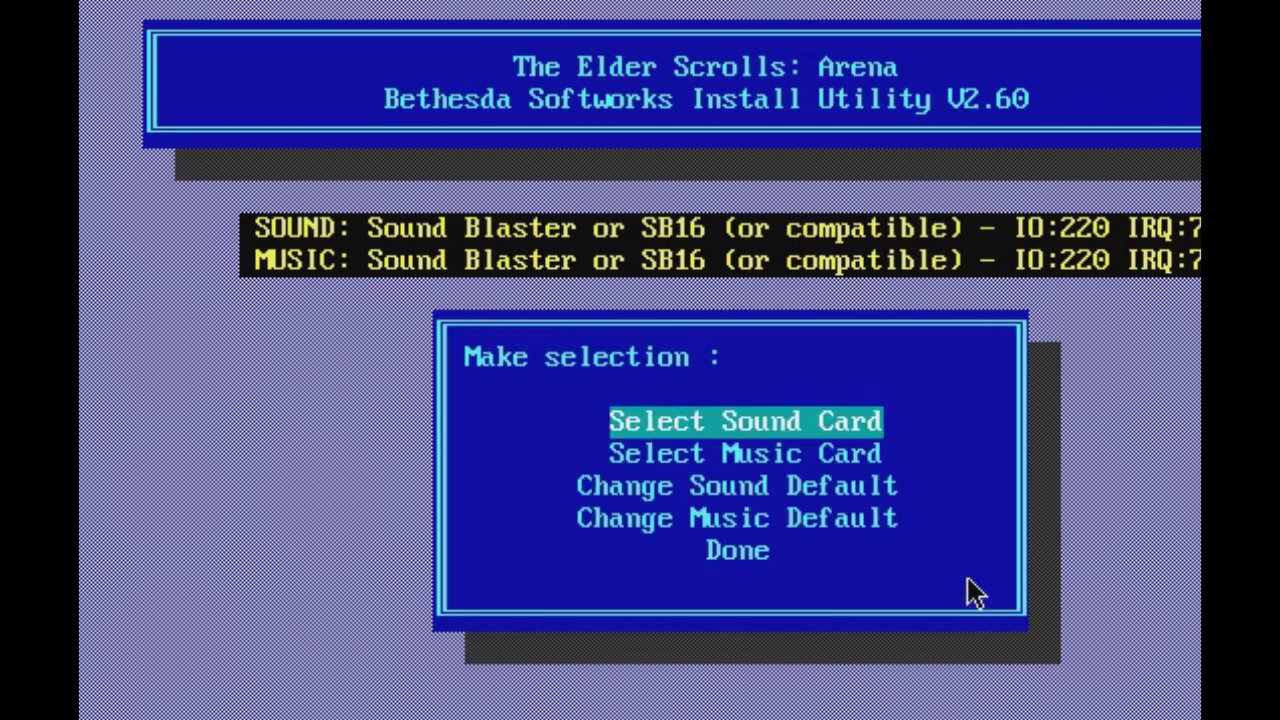
pyautogui.press('Return')
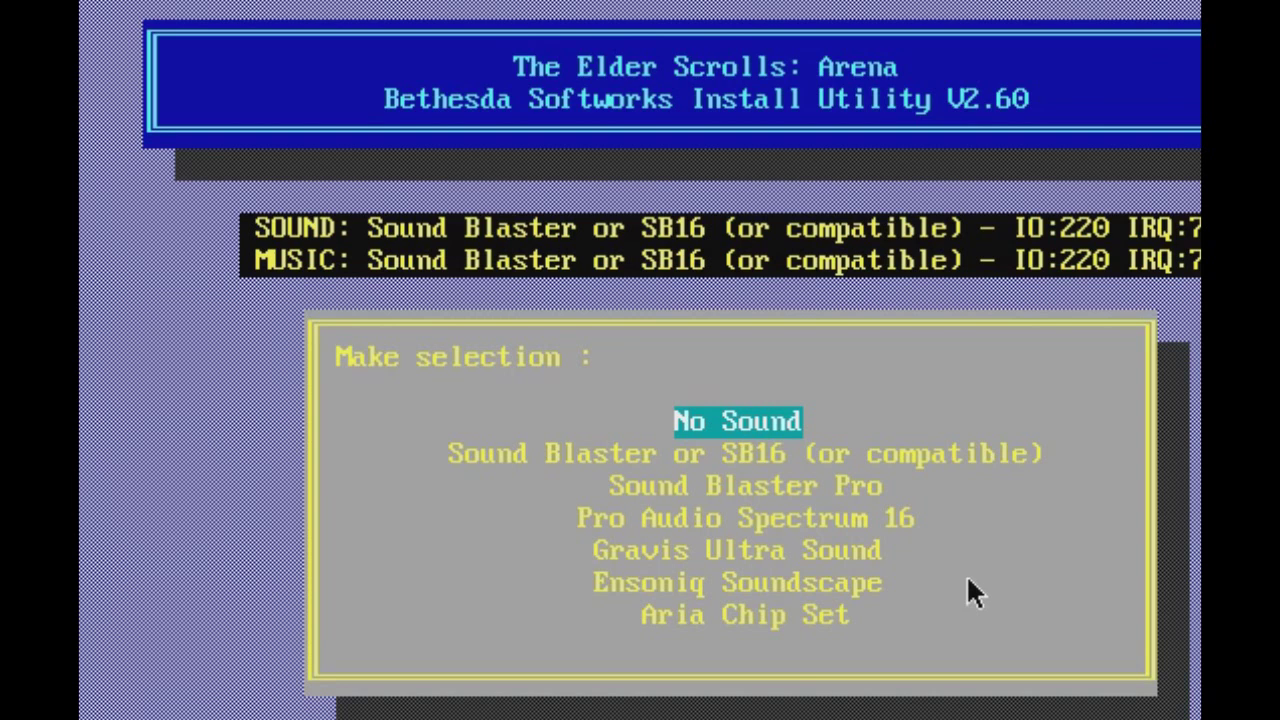
pyautogui.press('Down')
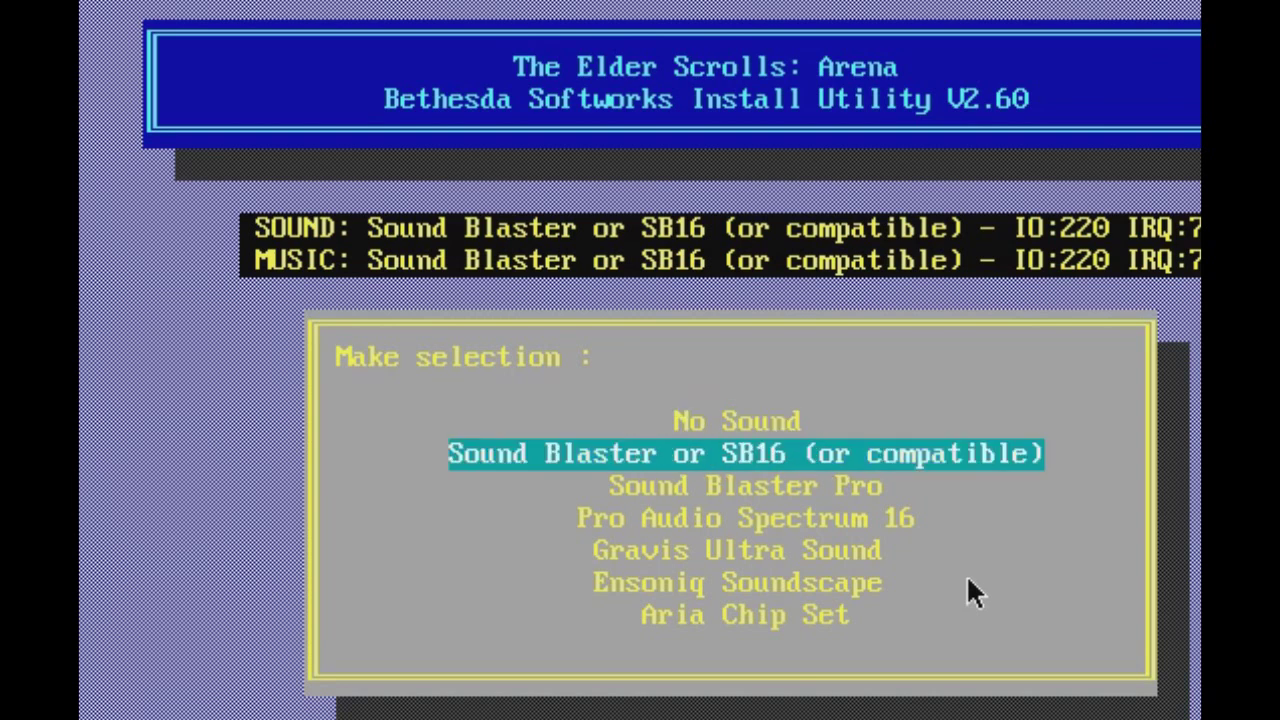
pyautogui.press('Return')
pyautogui.press('Down')
pyautogui.press('Return')
pyautogui.press('Down')
pyautogui.press('Return')
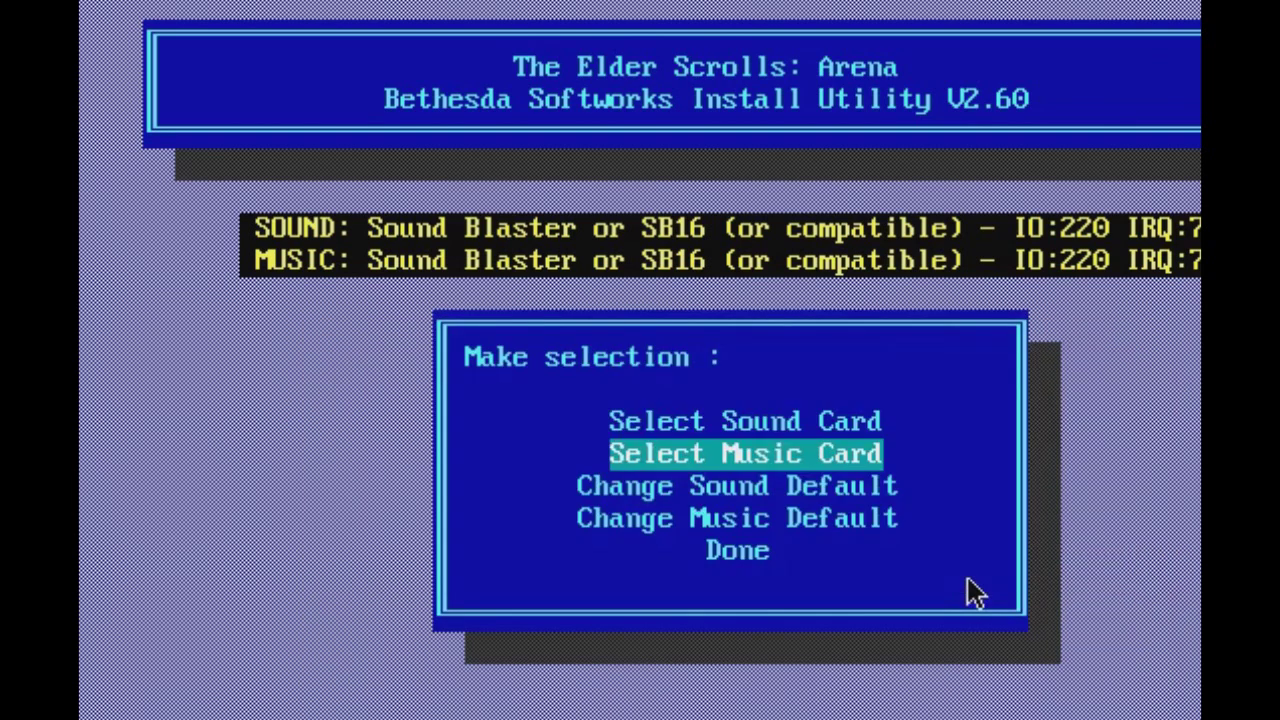
# View the default sound IO, IRQ and DMA options and return to the sound and music card choices.
pyautogui.press('Down')
pyautogui.press('Return')
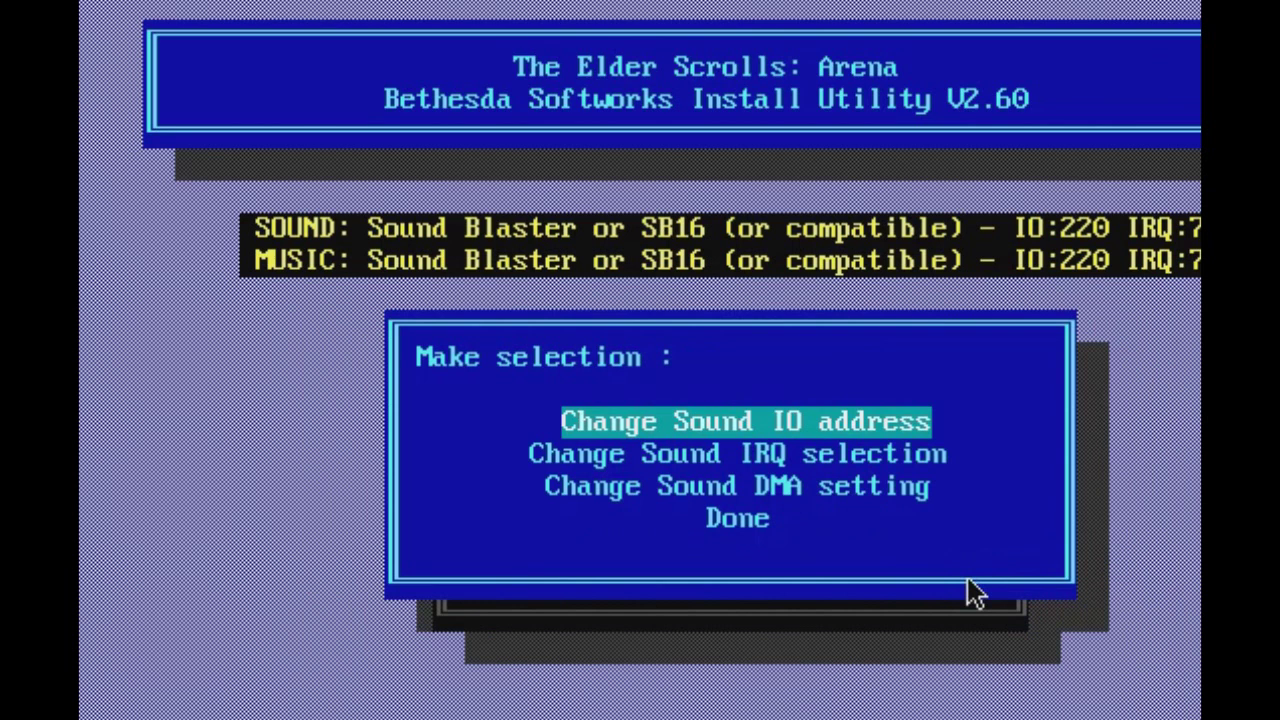
pyautogui.press('Up')
pyautogui.press('Return')
pyautogui.press('Down')
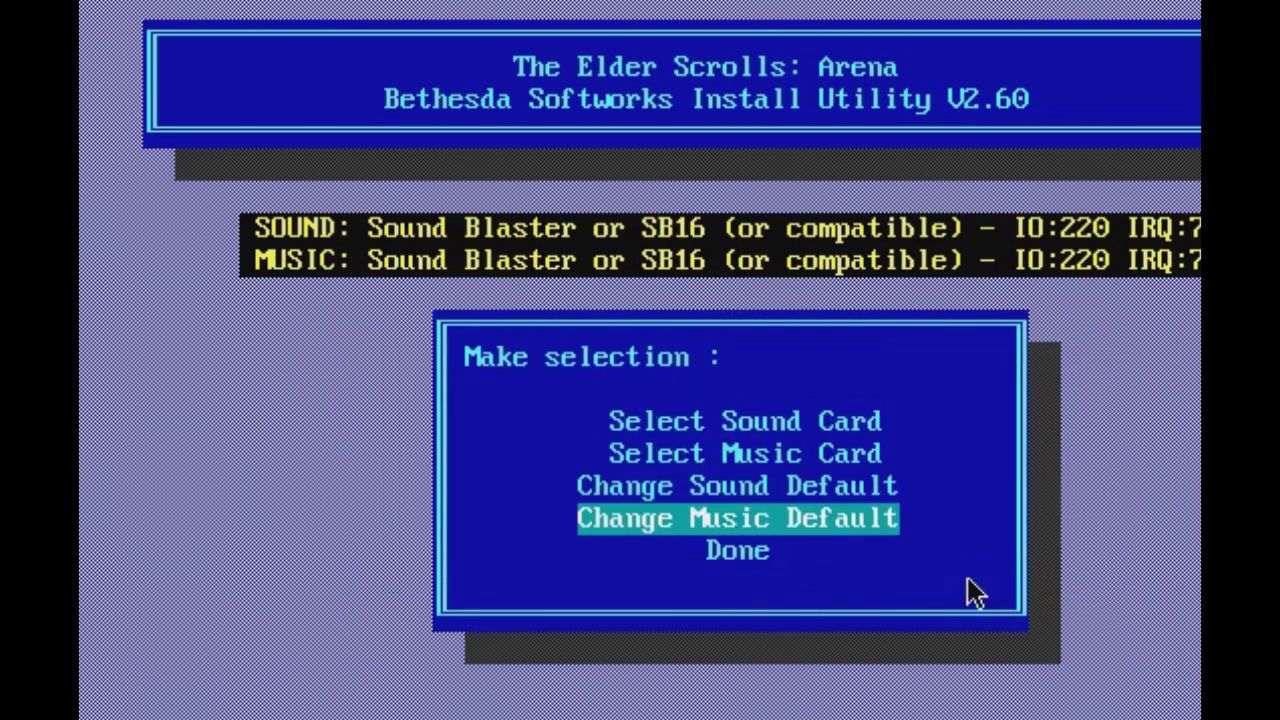
pyautogui.press('Down')
pyautogui.press('Up')
pyautogui.press('Up')
pyautogui.press('Up')
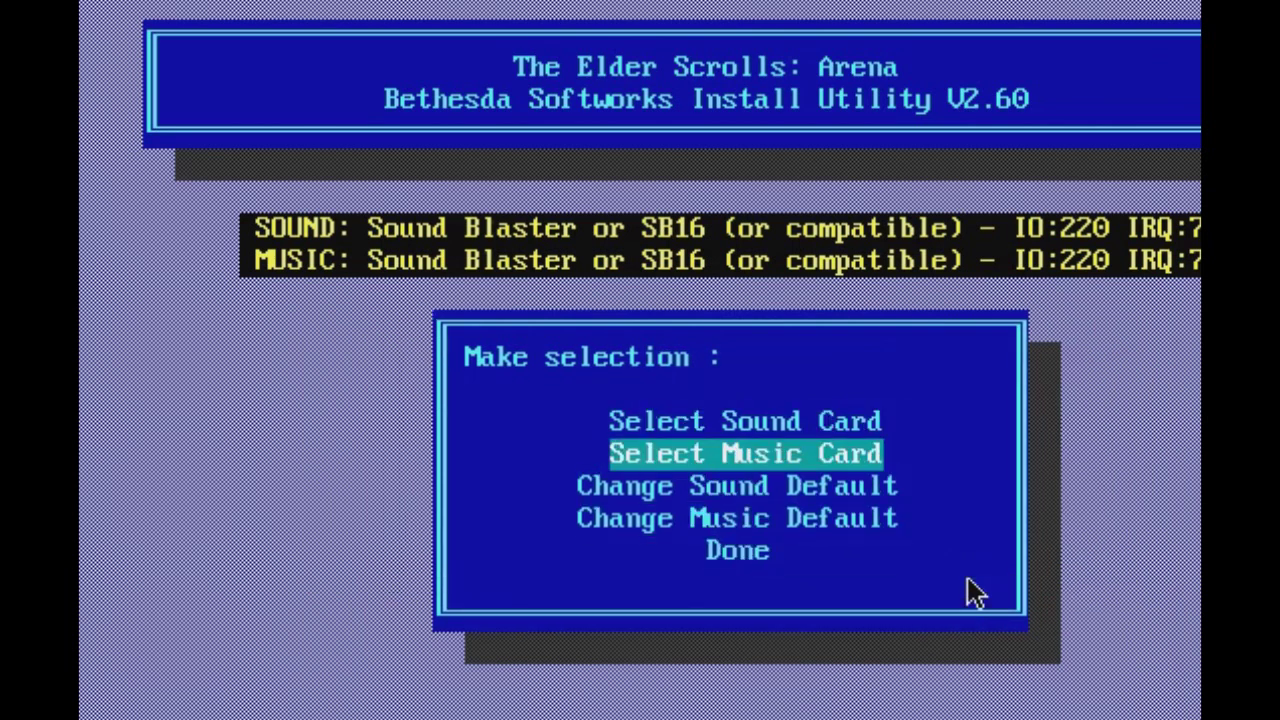
# Set the music card to Sound Blaster or SB16 (or compatible) and finish the game configuration.
pyautogui.press('Return')
pyautogui.press('Down')
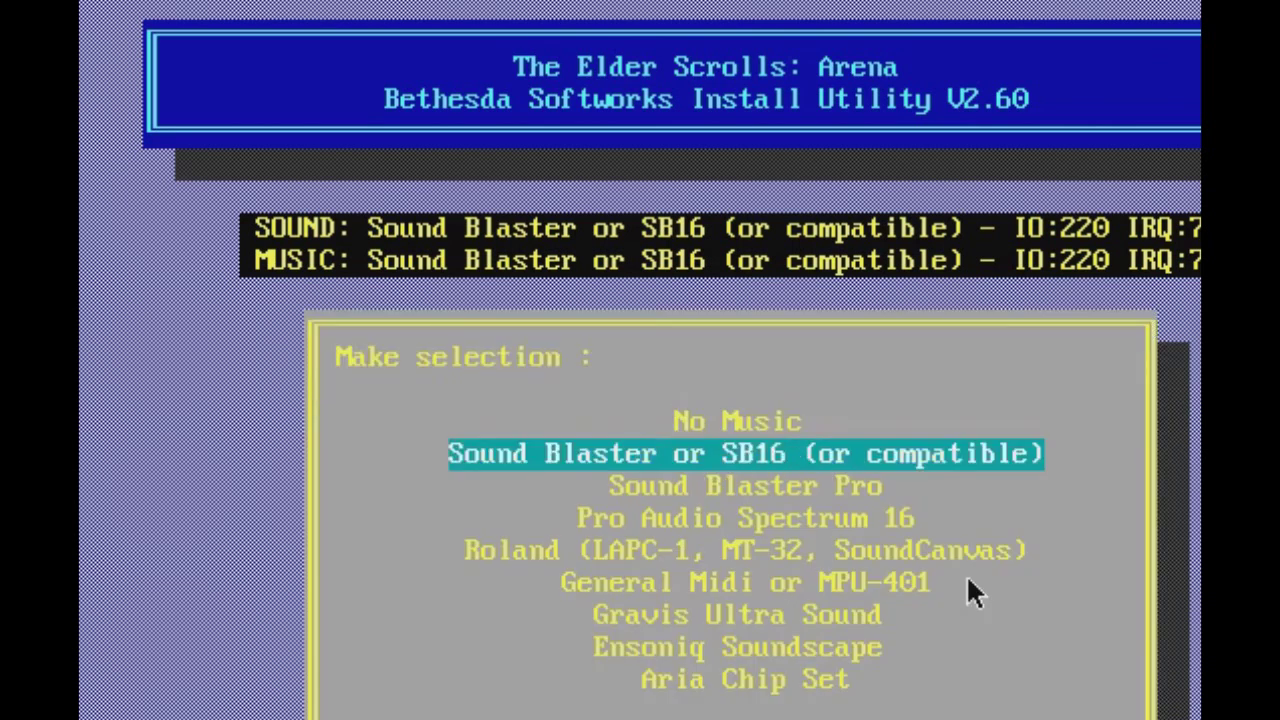
pyautogui.press('Return')
pyautogui.press('Return')
pyautogui.press('Return')
pyautogui.press('Up')
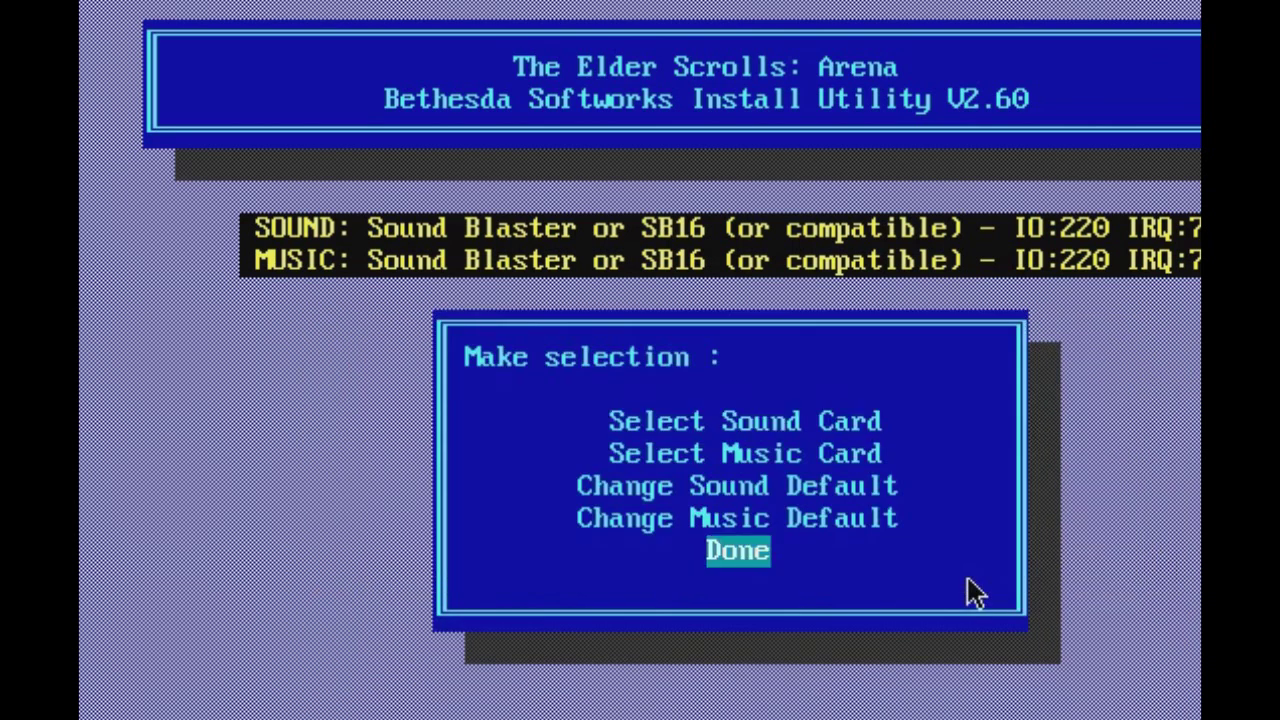
pyautogui.press('Return')
# Leave the game configuration and exit the Arena install utility.
pyautogui.press('Return')
pyautogui.press('Up')
pyautogui.press('Return')
pyautogui.press('Up')
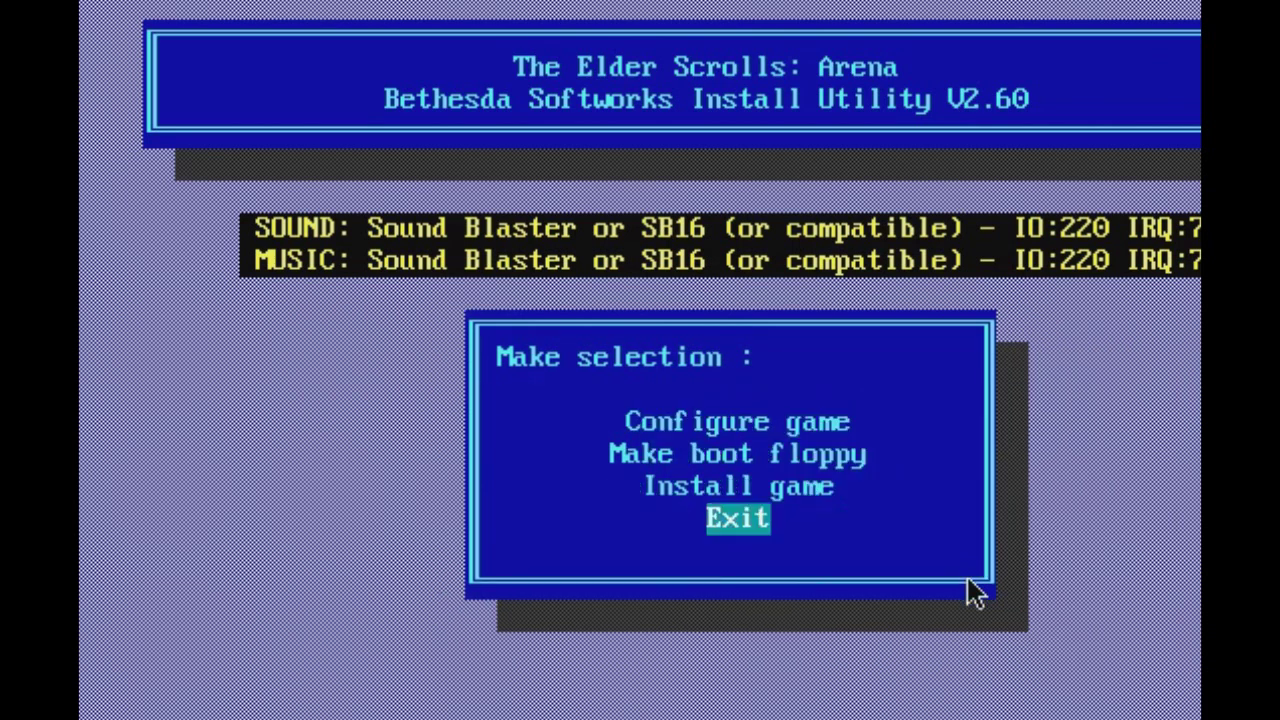
pyautogui.press('Down')
pyautogui.press('Return')
pyautogui.press('Up')
pyautogui.press('Return')
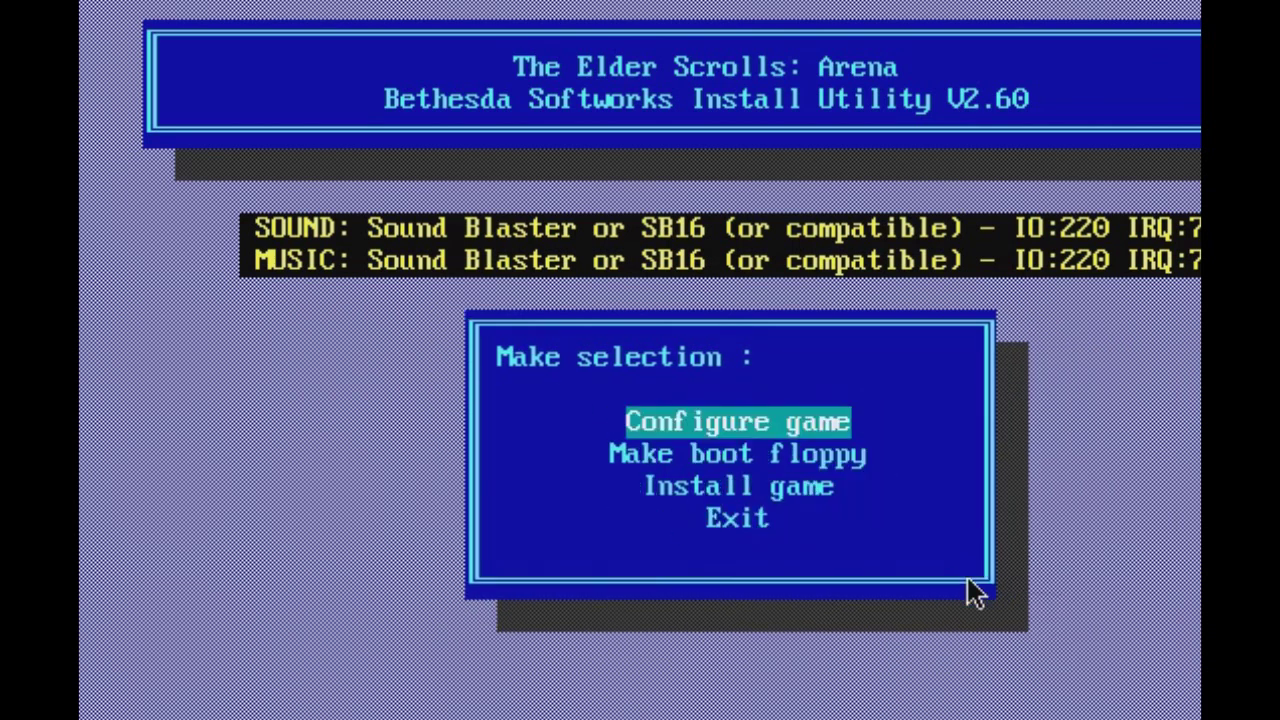
pyautogui.press('Up')
pyautogui.press('Return')
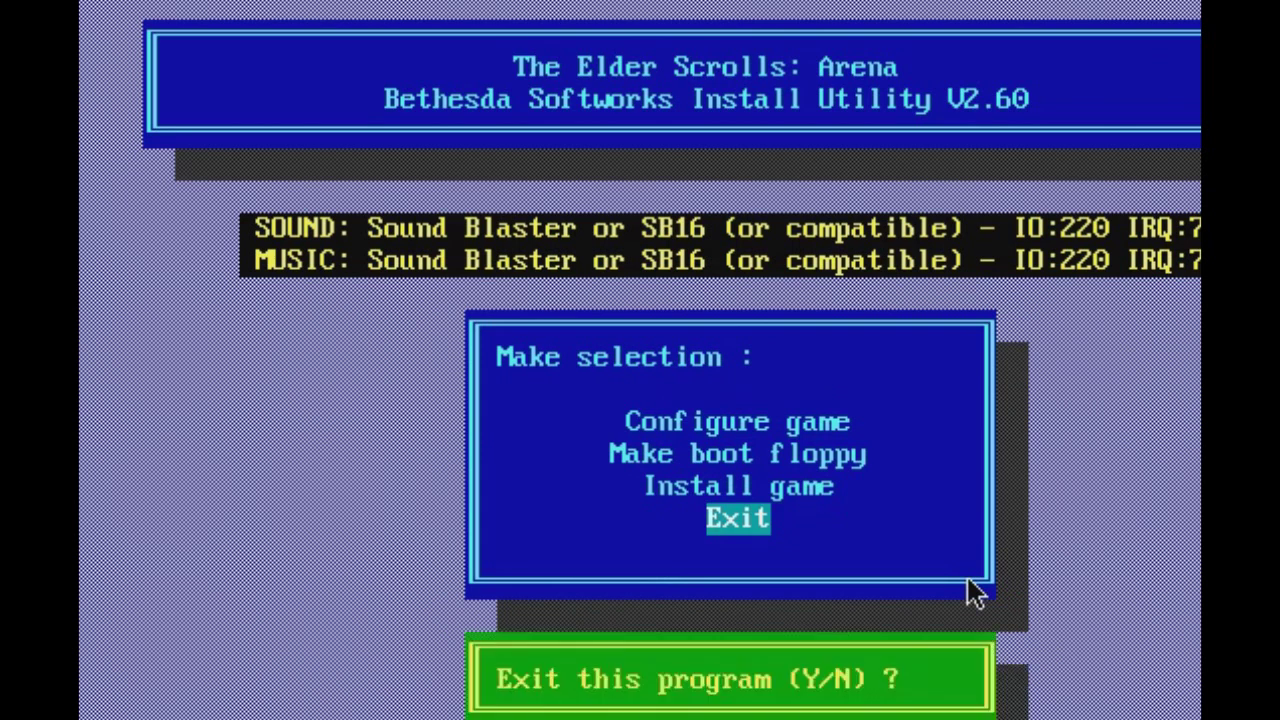